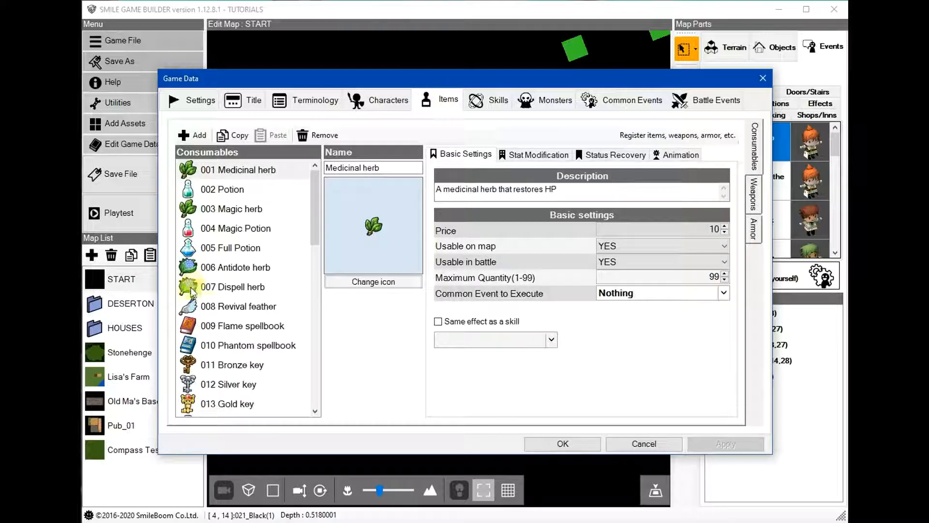
Review the Omelette consumable's settings in the game data and close the game data.
{"action": "left_click", "coordinate": [221, 368]}
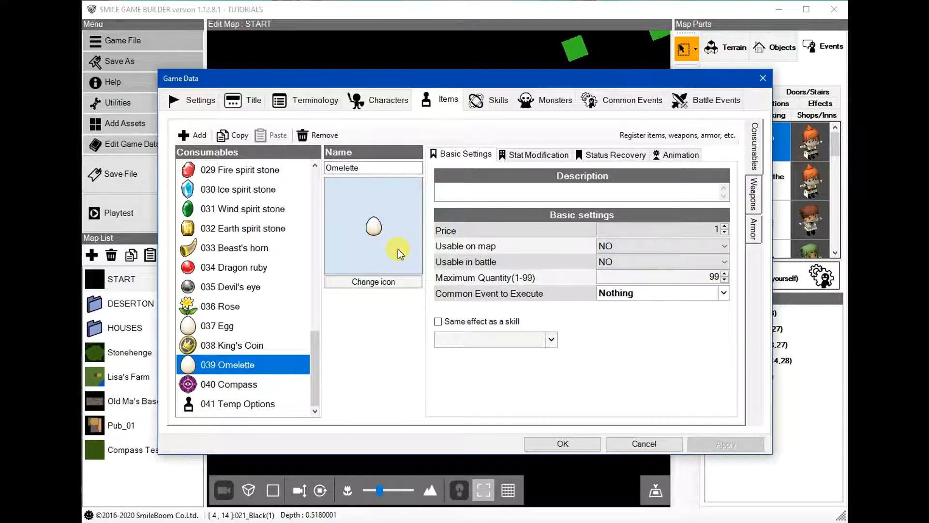
{"action": "left_click", "coordinate": [563, 443]}
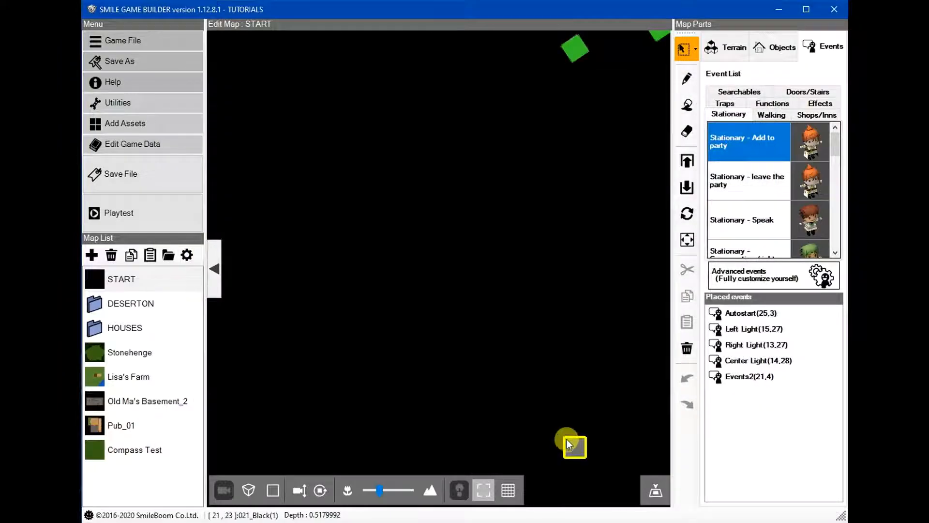
In the Lisa event on the Lisa's Farm map, duplicate the omelette-request dialogue at the end of the conditions-do-not-apply branch.
{"action": "left_click", "coordinate": [118, 379]}
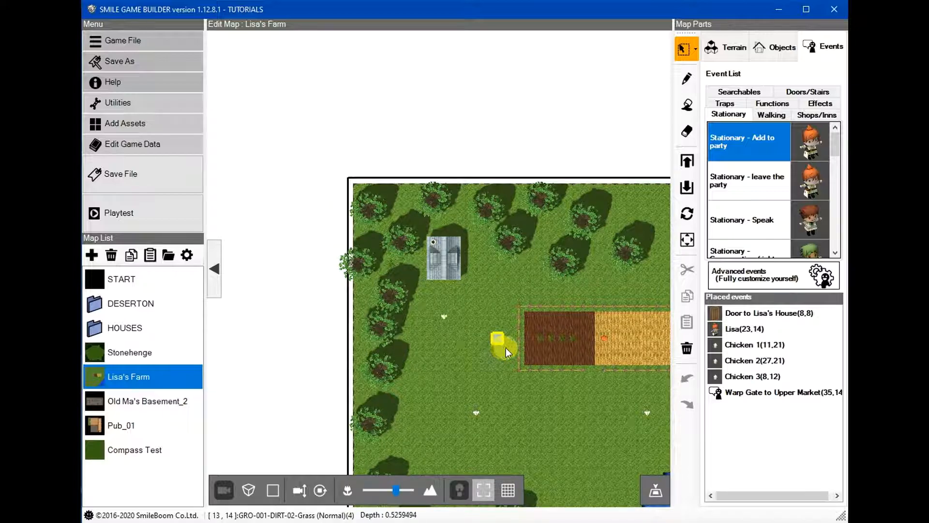
{"action": "left_click", "coordinate": [726, 329]}
{"action": "double_click", "coordinate": [726, 329]}
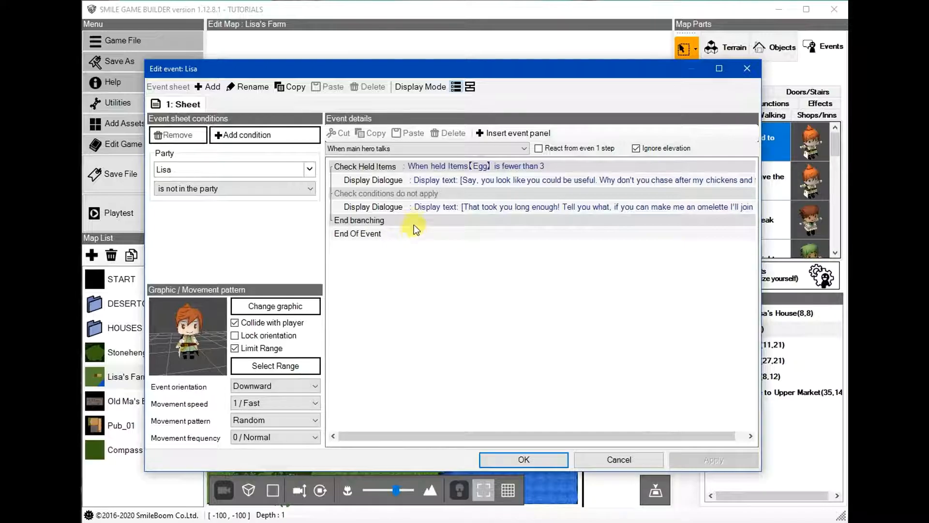
{"action": "left_click", "coordinate": [431, 208]}
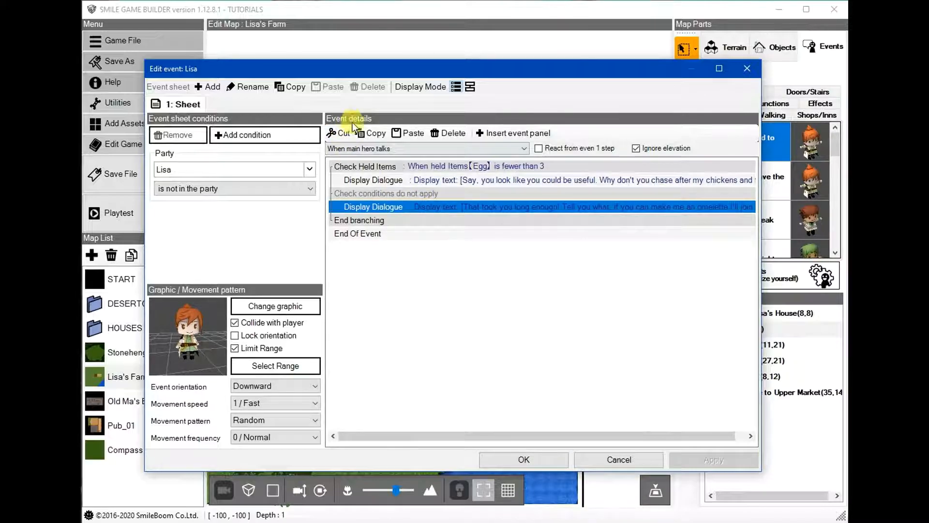
{"action": "left_click", "coordinate": [370, 133]}
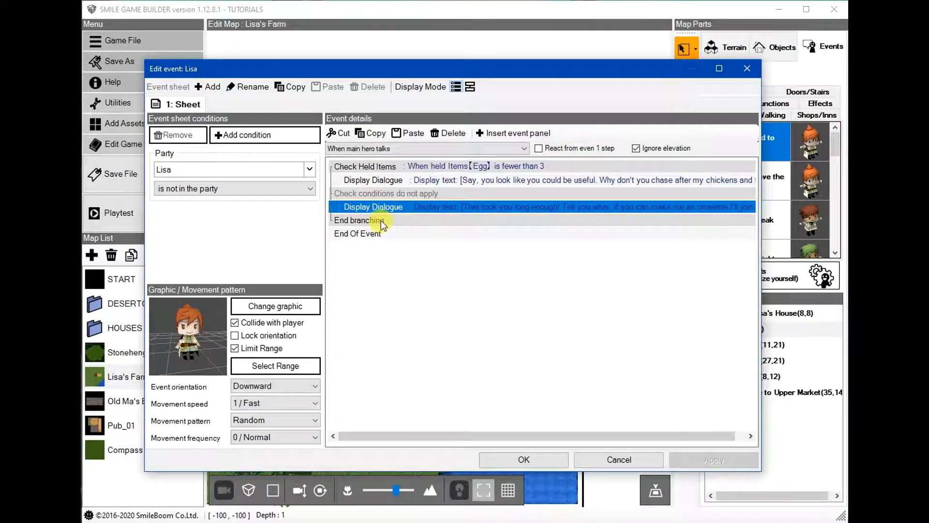
{"action": "left_click", "coordinate": [380, 220]}
{"action": "left_click", "coordinate": [414, 135]}
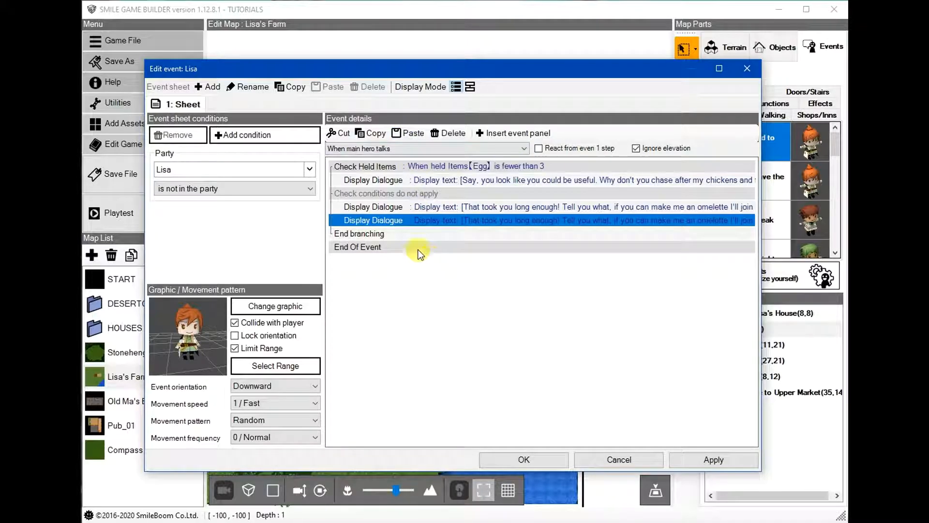
Change the duplicated dialogue's text to "I'll meet you in the house and await the omelette.".
{"action": "double_click", "coordinate": [437, 221]}
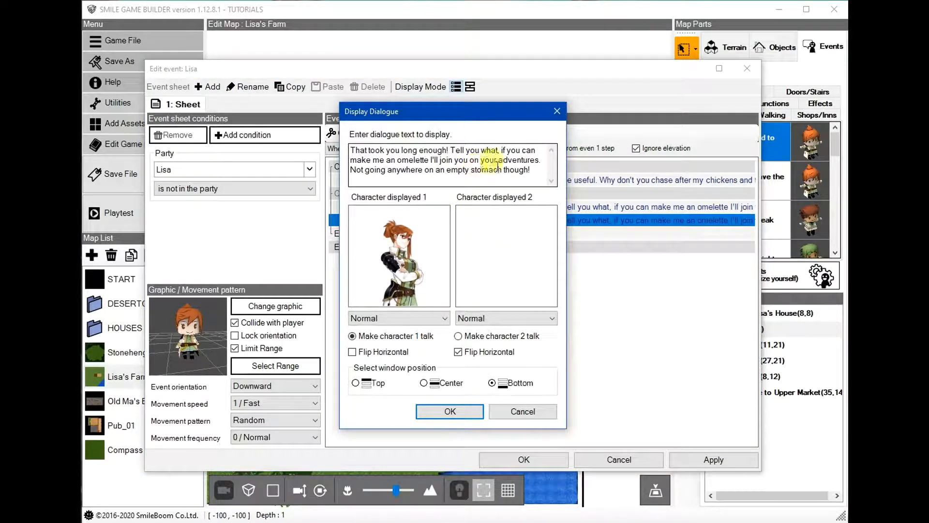
{"action": "left_click_drag", "start_coordinate": [531, 170], "coordinate": [333, 140]}
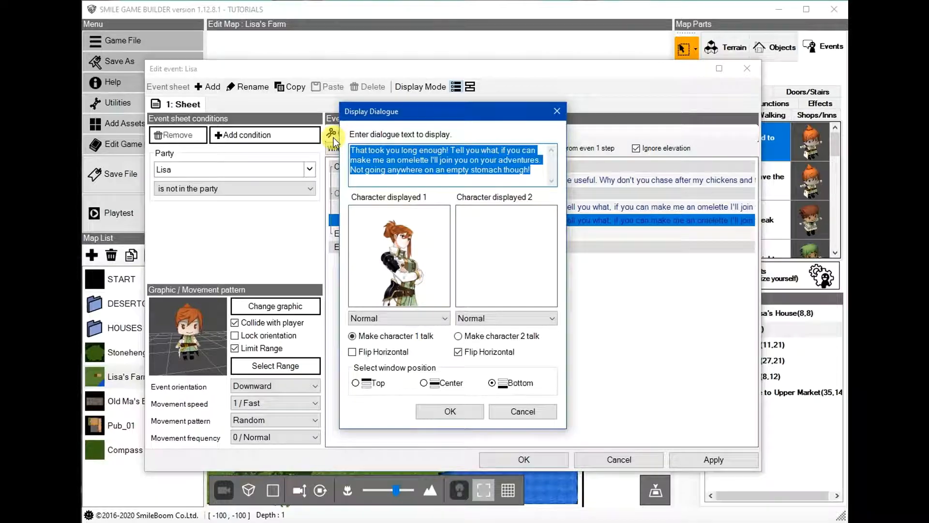
{"action": "key", "text": "BackSpace"}
{"action": "type", "text": "I'll"}
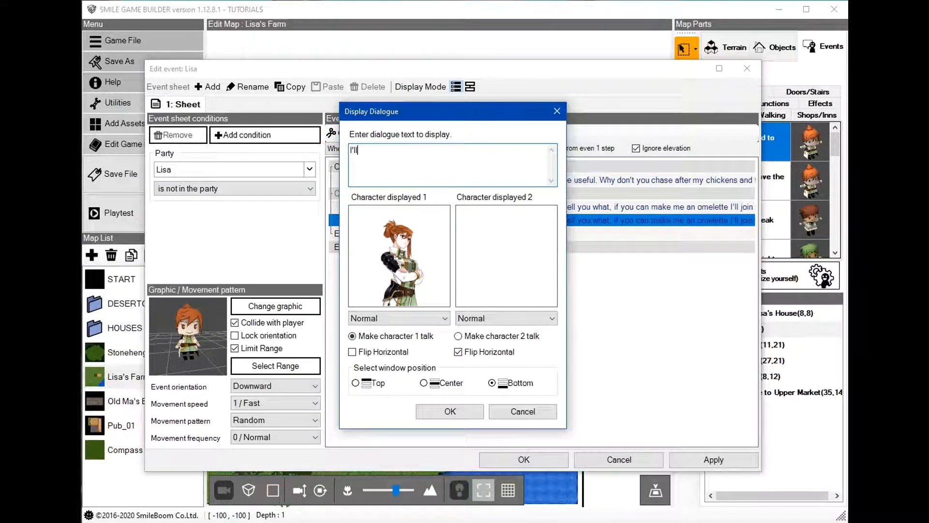
{"action": "type", "text": " meet you in the house and "}
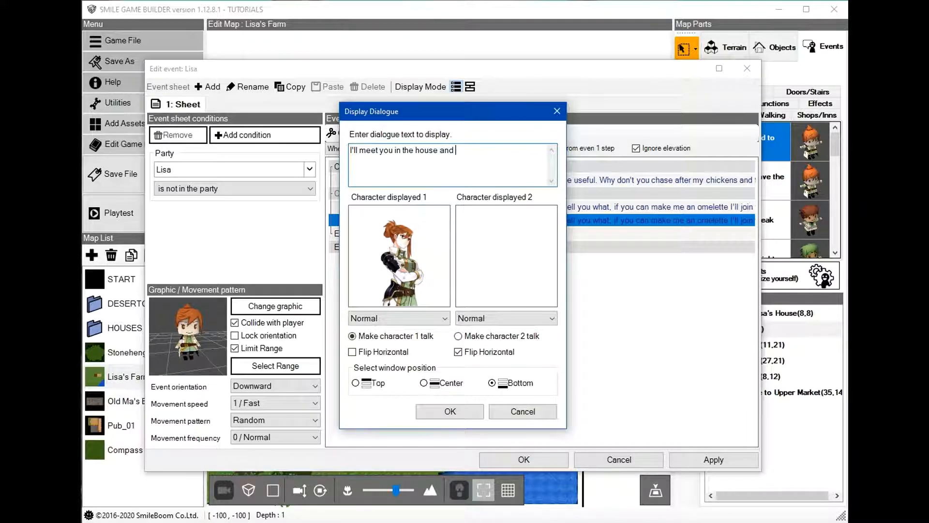
{"action": "type", "text": "await the omelette."}
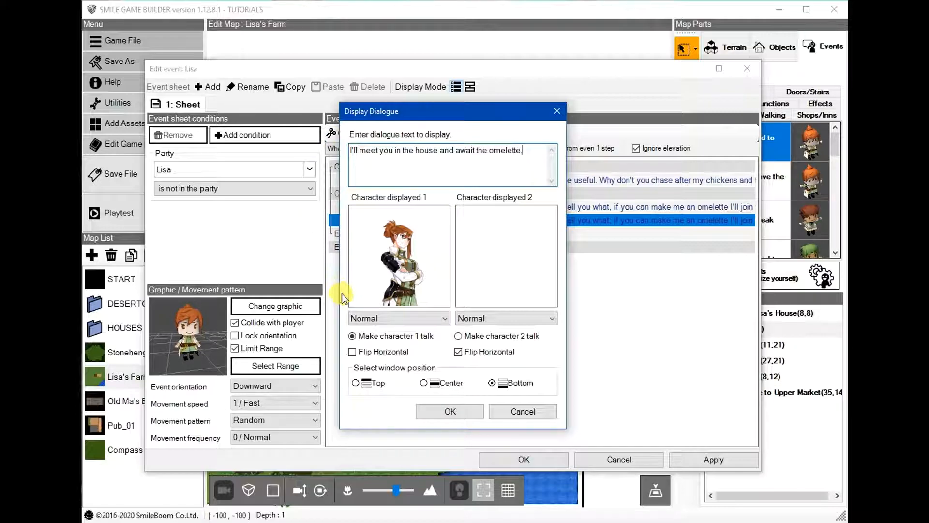
{"action": "left_click", "coordinate": [452, 411]}
End the branch with a Change String Variable Box command that overwrites 0: Universal String with OMELET, and save the Lisa event.
{"action": "double_click", "coordinate": [427, 233]}
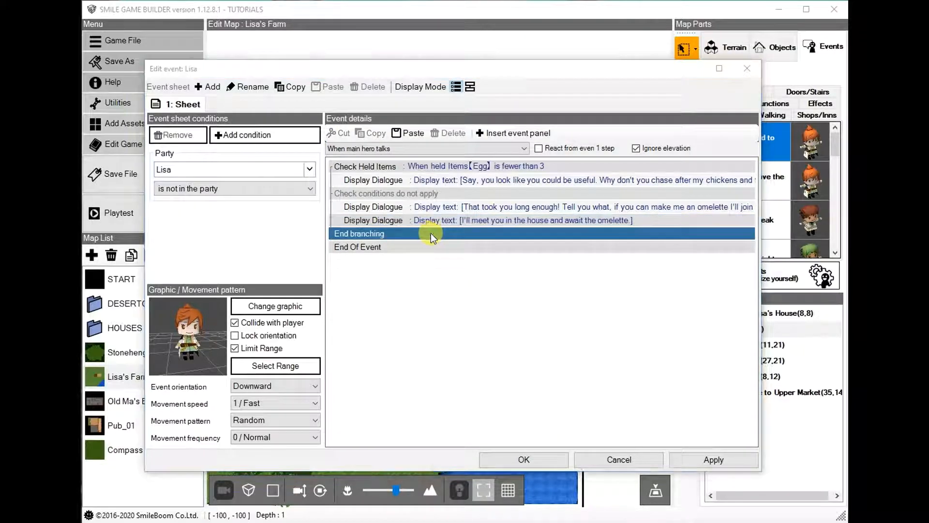
{"action": "left_click", "coordinate": [614, 151]}
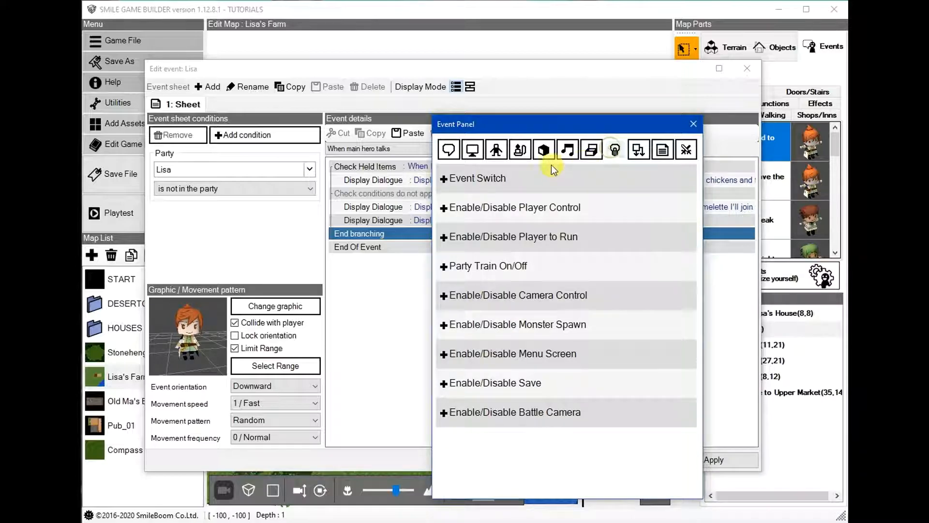
{"action": "left_click", "coordinate": [592, 152]}
{"action": "left_click", "coordinate": [490, 239]}
{"action": "left_click", "coordinate": [387, 251]}
{"action": "left_click", "coordinate": [387, 251]}
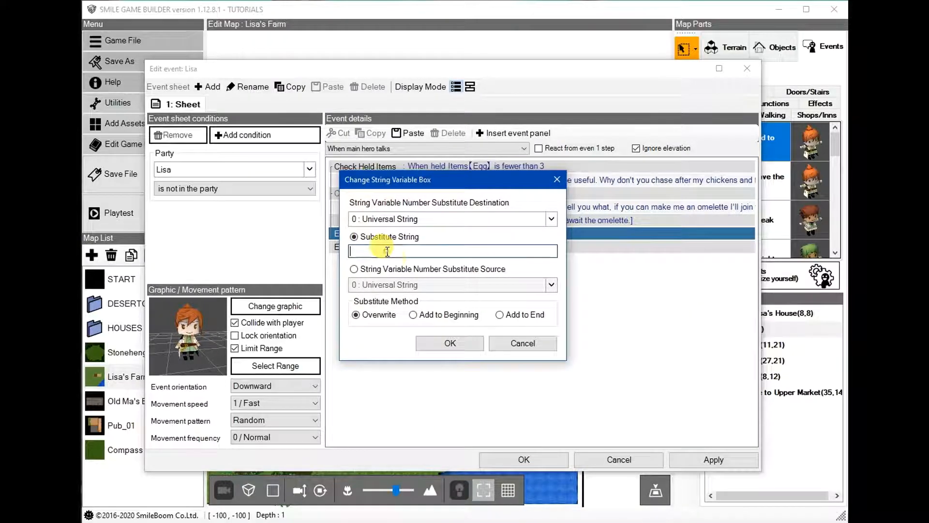
{"action": "type", "text": "O"}
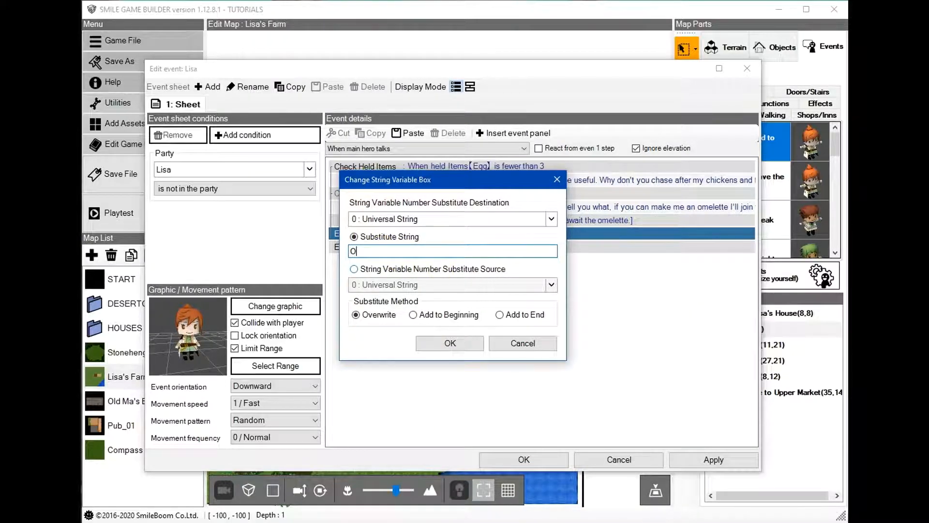
{"action": "type", "text": "MELET"}
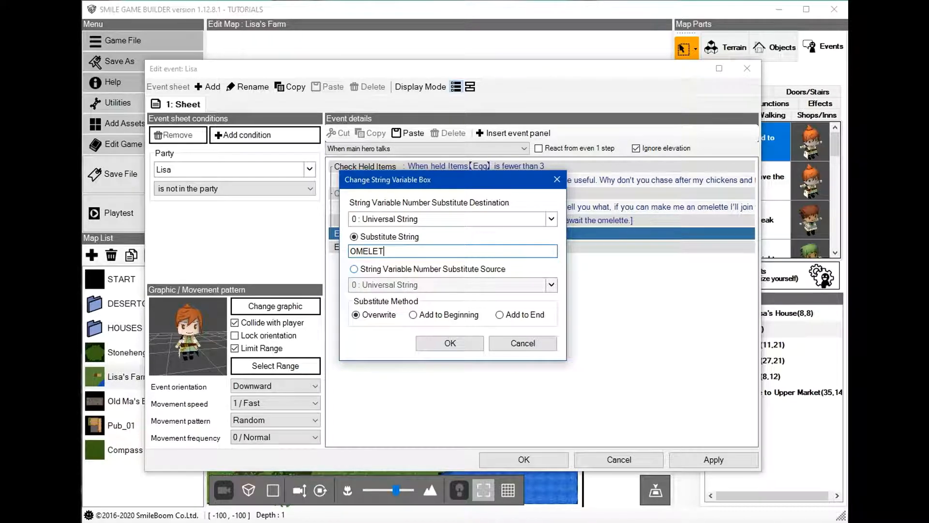
{"action": "left_click", "coordinate": [451, 344]}
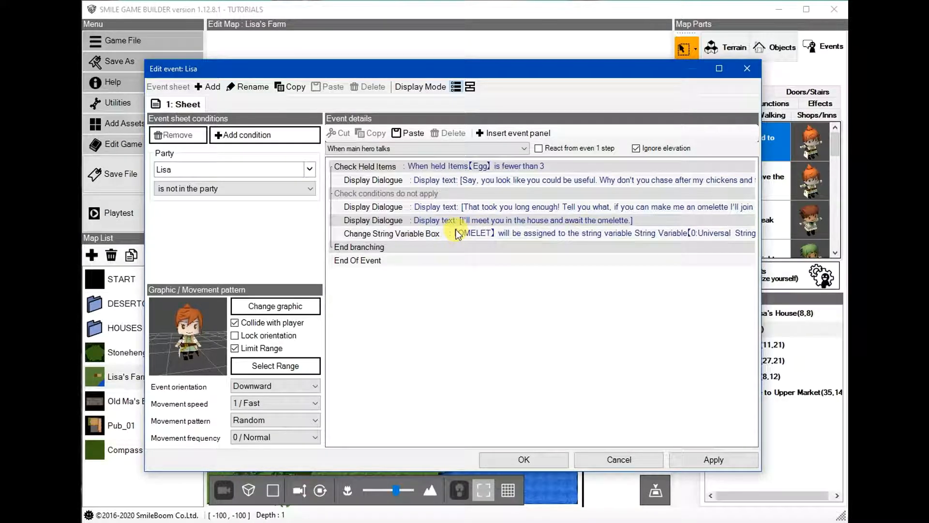
{"action": "left_click", "coordinate": [613, 222]}
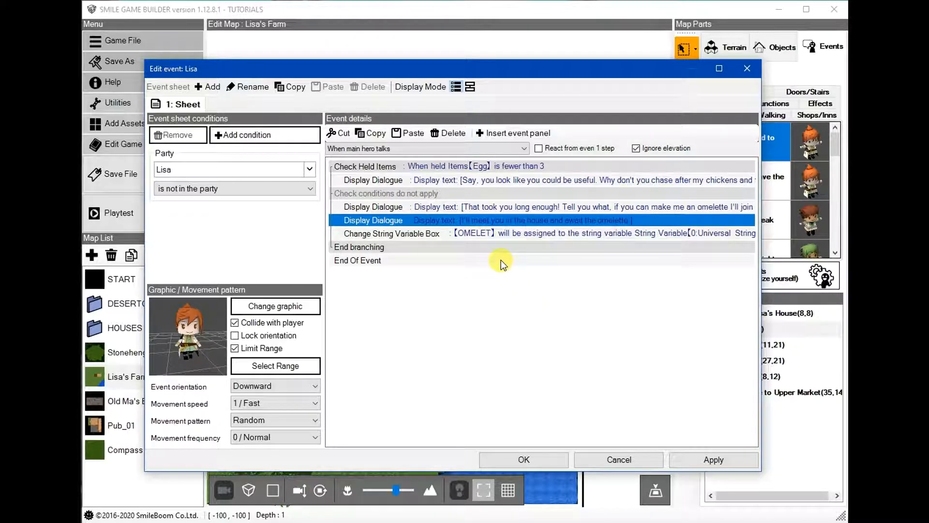
{"action": "left_click", "coordinate": [483, 234]}
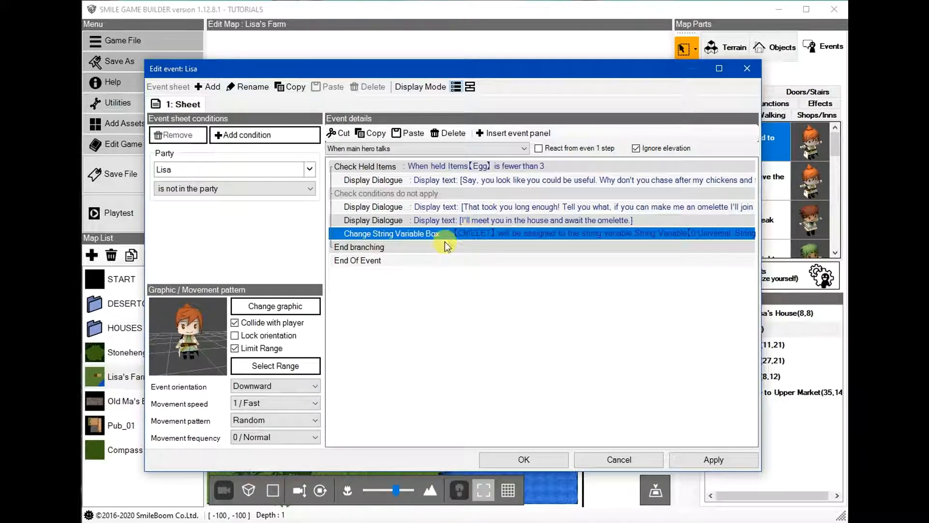
{"action": "left_click", "coordinate": [524, 459]}
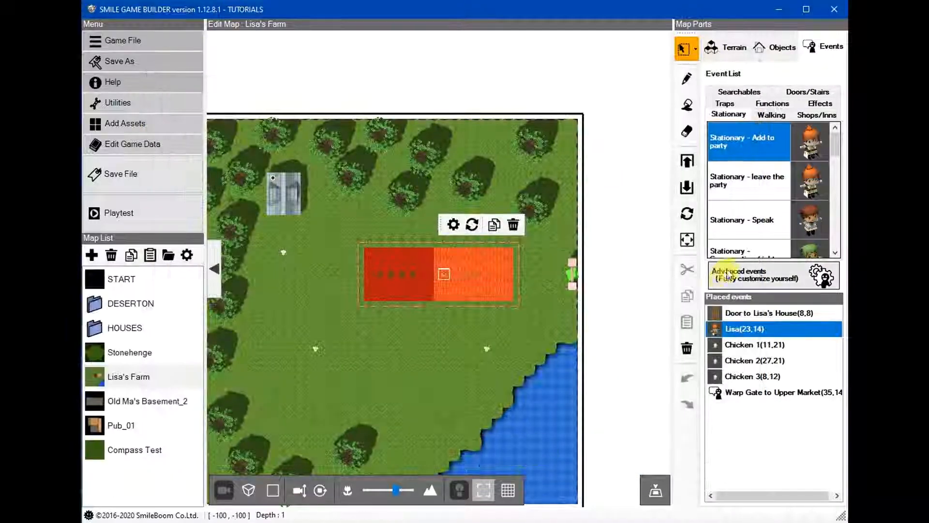
Examine the Door to Lisa's House event, including its string variable check, door-opening commands and alternative message, and close it.
{"action": "left_click", "coordinate": [713, 313]}
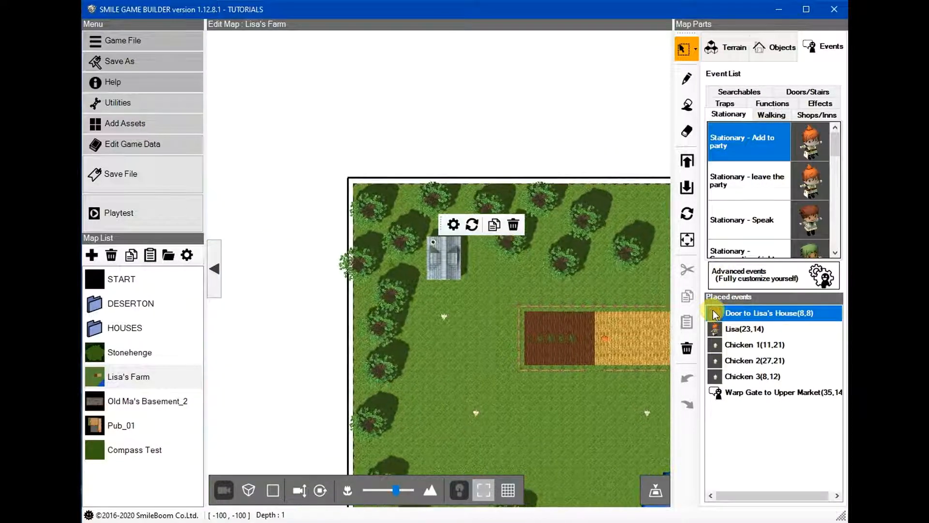
{"action": "double_click", "coordinate": [714, 313]}
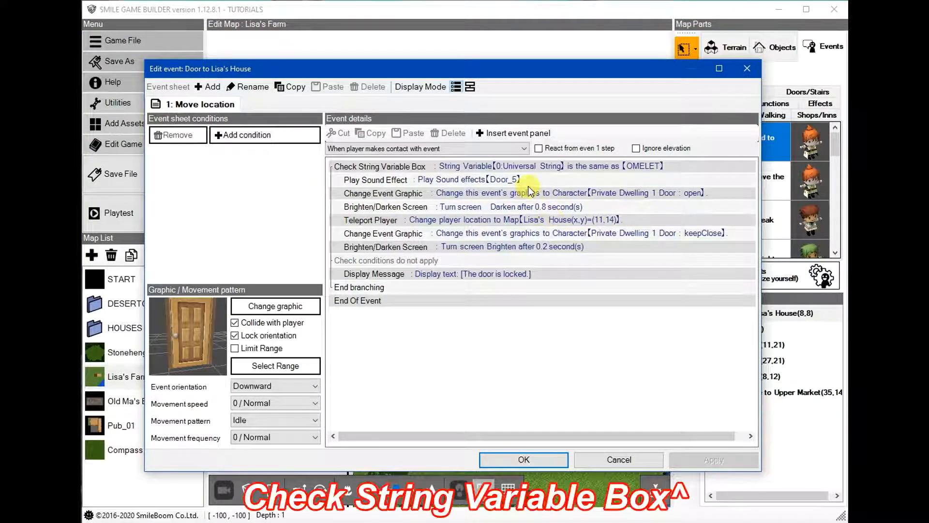
{"action": "left_click", "coordinate": [482, 166]}
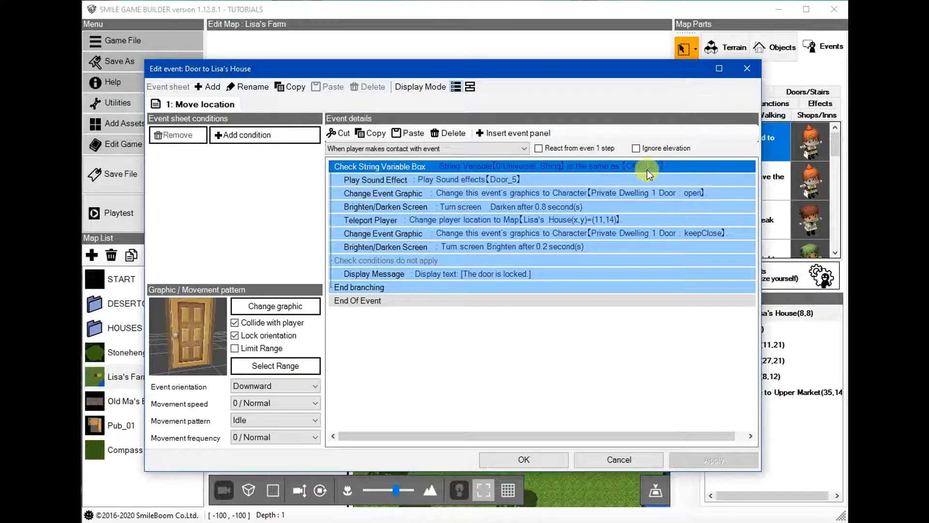
{"action": "left_click", "coordinate": [504, 182]}
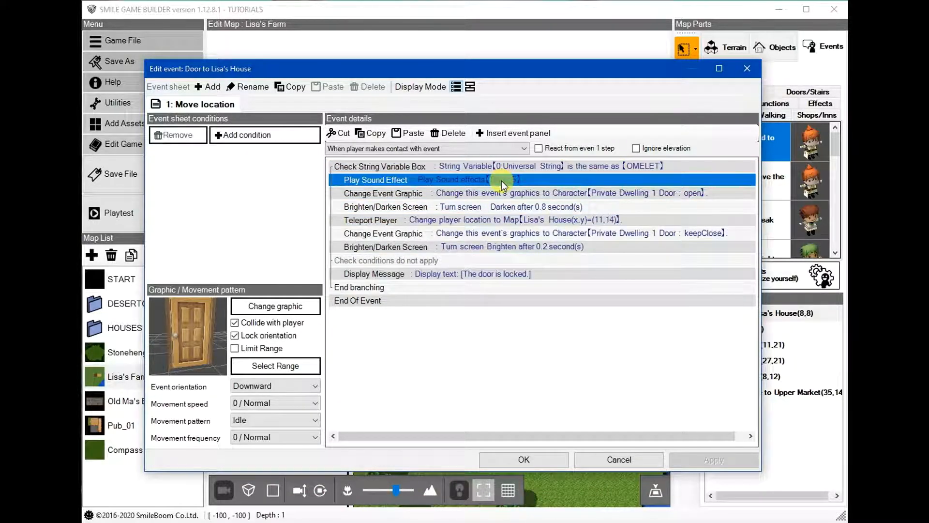
{"action": "left_click", "coordinate": [506, 248]}
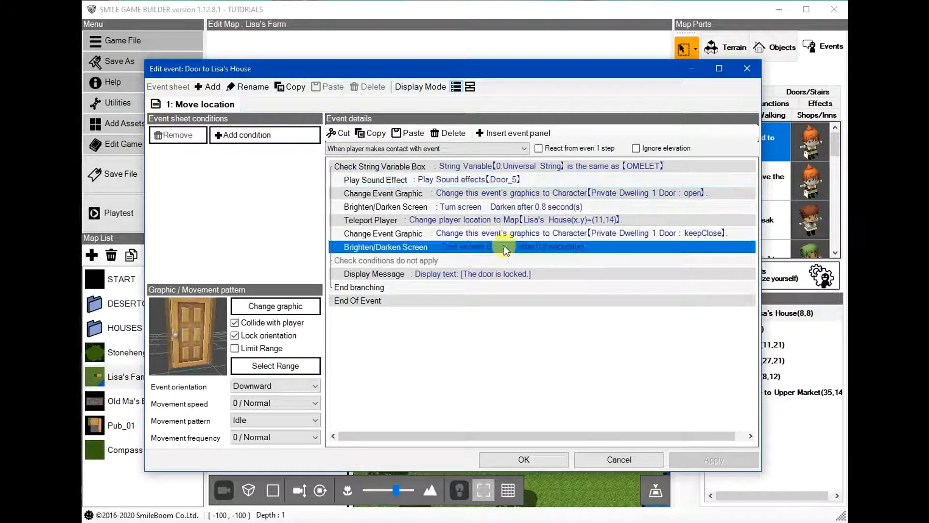
{"action": "left_click", "coordinate": [501, 183], "text": "shift"}
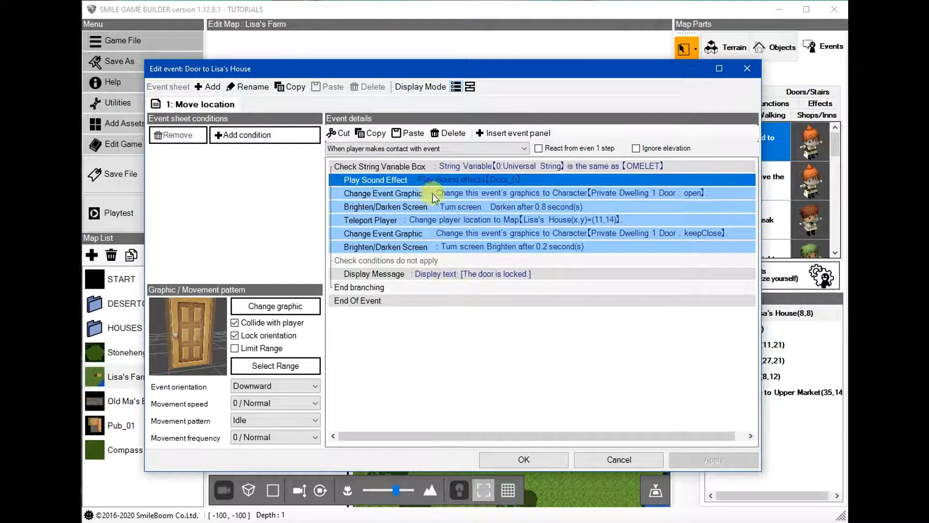
{"action": "left_click", "coordinate": [428, 167]}
{"action": "left_click", "coordinate": [402, 274]}
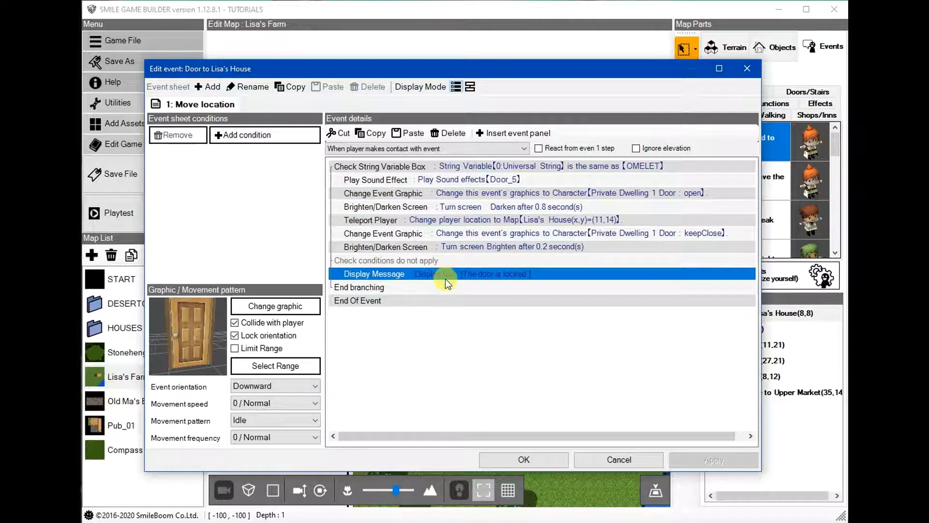
{"action": "double_click", "coordinate": [399, 276]}
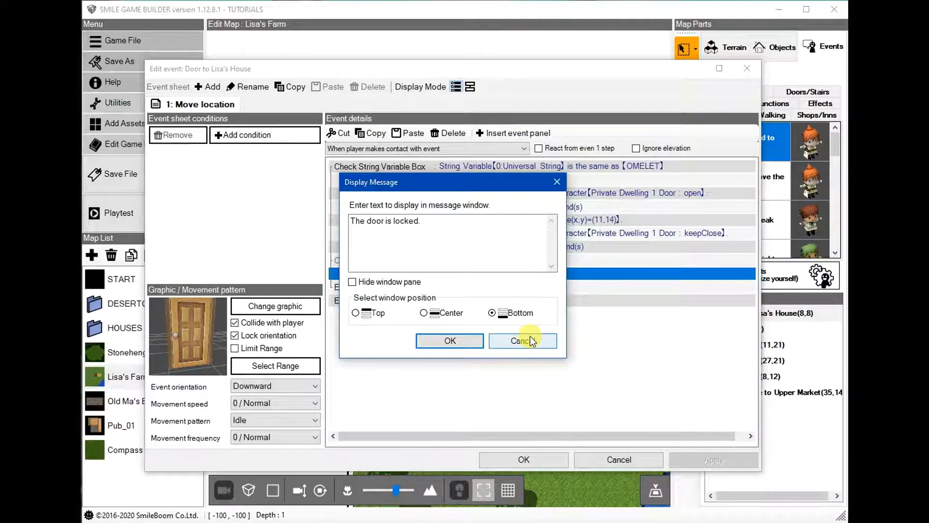
{"action": "left_click", "coordinate": [532, 341]}
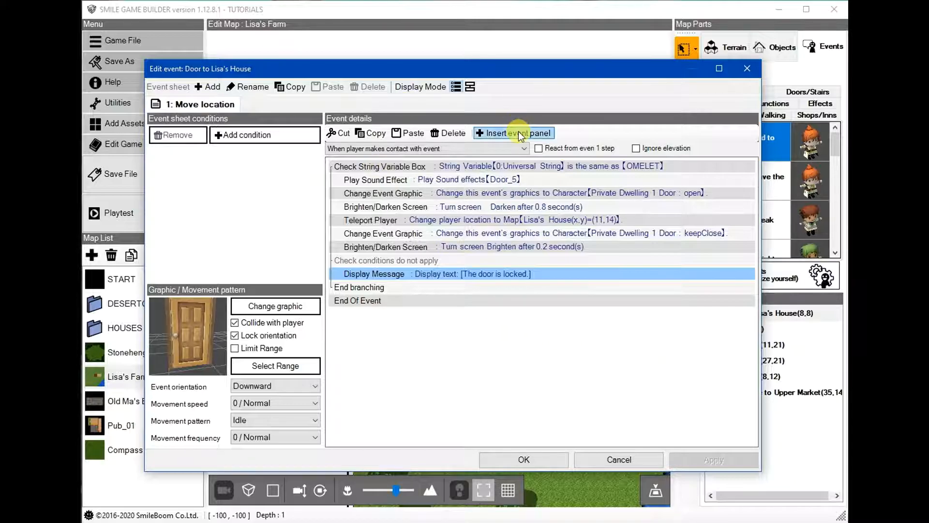
{"action": "left_click", "coordinate": [553, 166]}
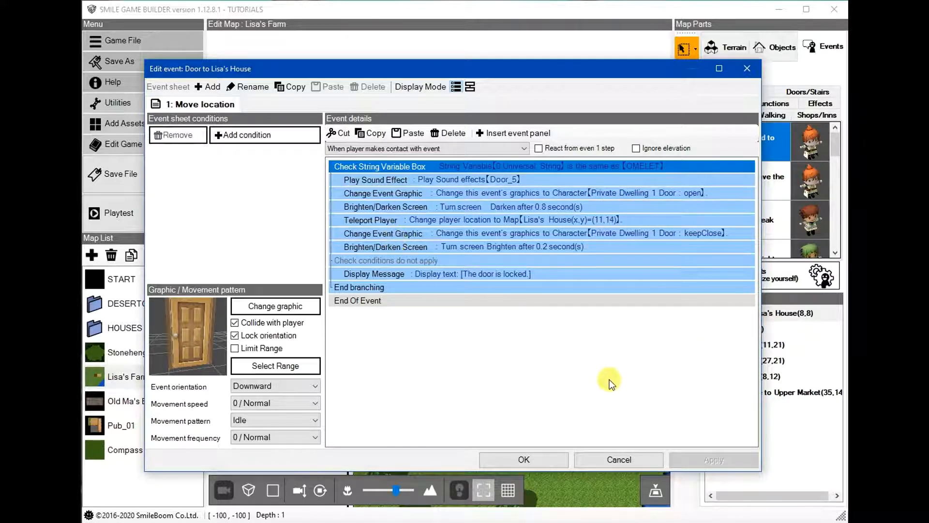
{"action": "left_click", "coordinate": [533, 462]}
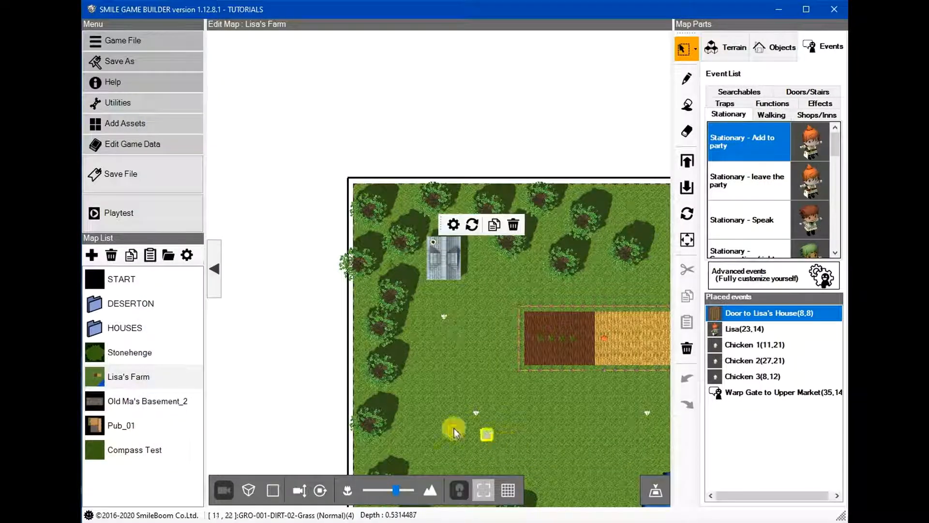
Open the Lisa's House map in the HOUSES folder and examine the Door to Lisa's Farm event's destination, then close it.
{"action": "left_click", "coordinate": [119, 329]}
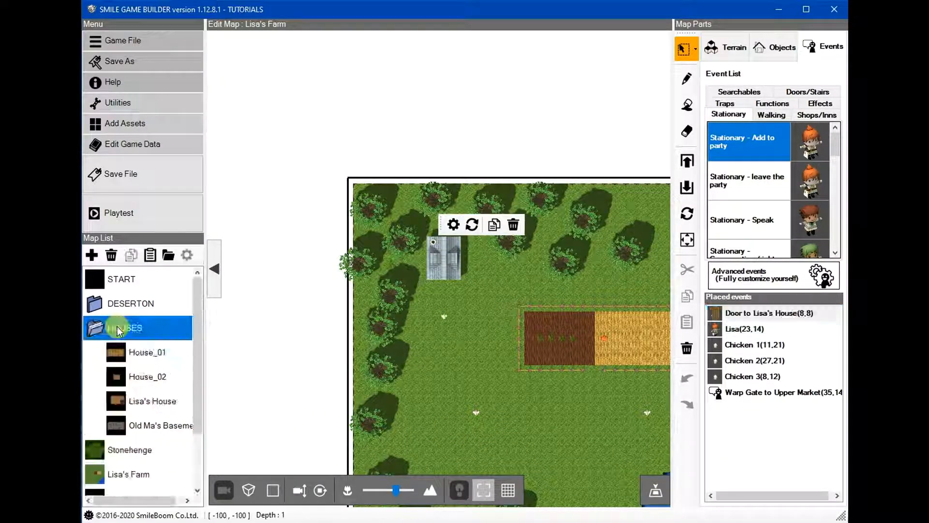
{"action": "left_click", "coordinate": [140, 401]}
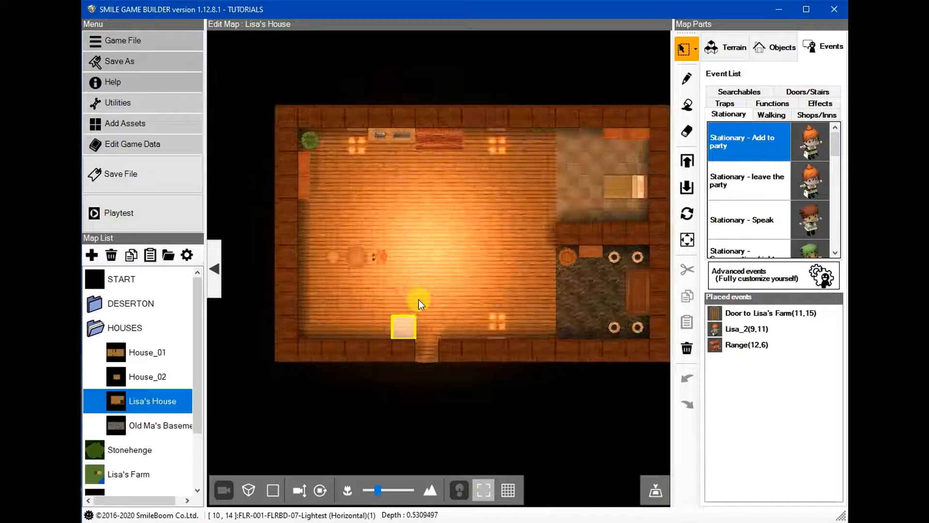
{"action": "right_click_drag", "start_coordinate": [452, 267], "coordinate": [449, 207]}
{"action": "scroll", "coordinate": [435, 222], "scroll_direction": "up", "scroll_amount": 5}
{"action": "scroll", "coordinate": [436, 226], "scroll_direction": "down", "scroll_amount": 5}
{"action": "left_click", "coordinate": [712, 312]}
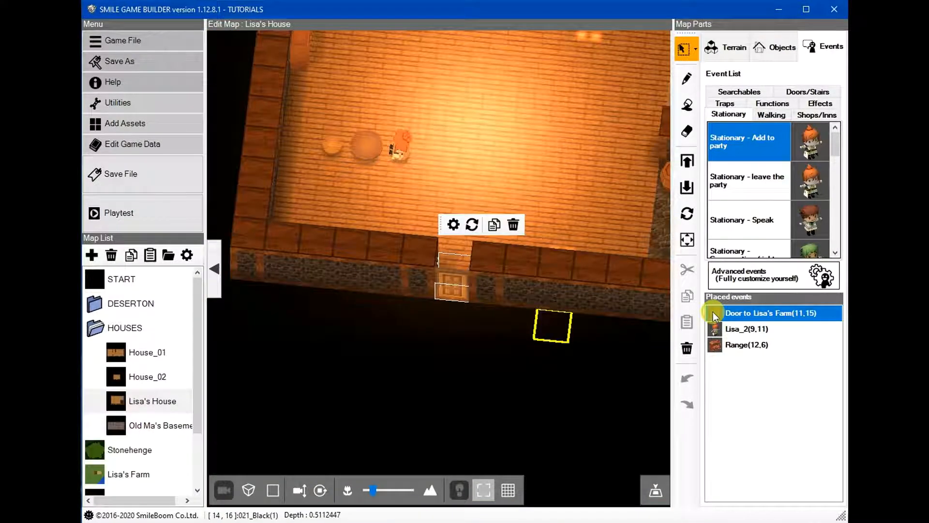
{"action": "double_click", "coordinate": [713, 312]}
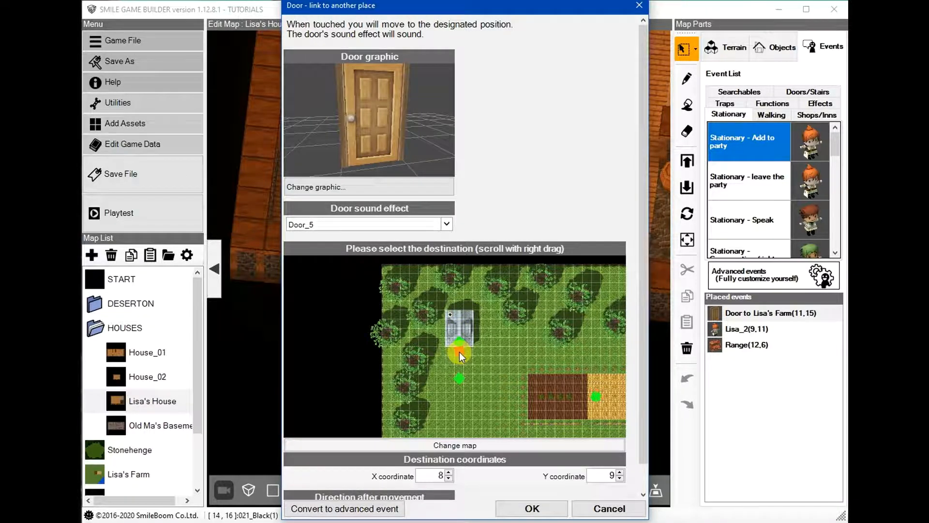
{"action": "left_click", "coordinate": [531, 512]}
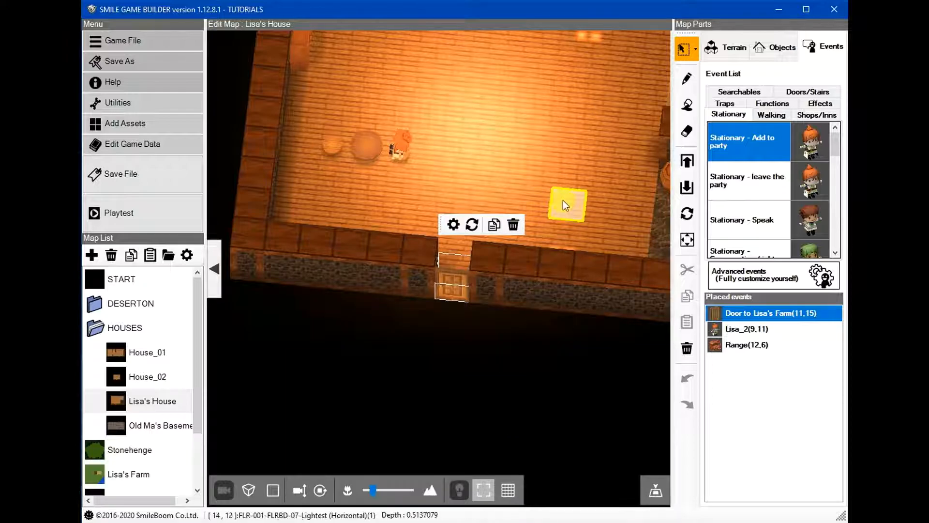
Look over the house interior, then open the Range event and examine its held-egg check and battle animation settings.
{"action": "left_click", "coordinate": [546, 225]}
{"action": "right_click_drag", "start_coordinate": [527, 262], "coordinate": [388, 189]}
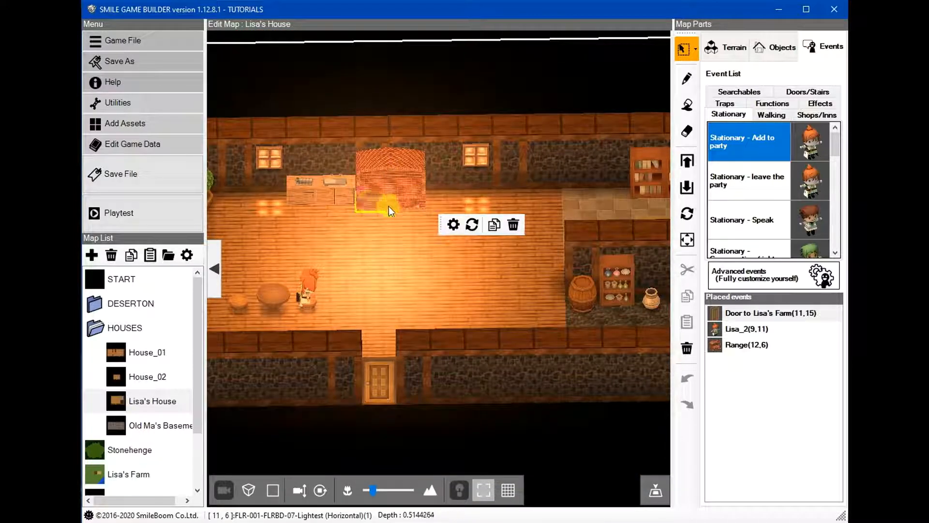
{"action": "right_click_drag", "start_coordinate": [415, 283], "coordinate": [374, 322]}
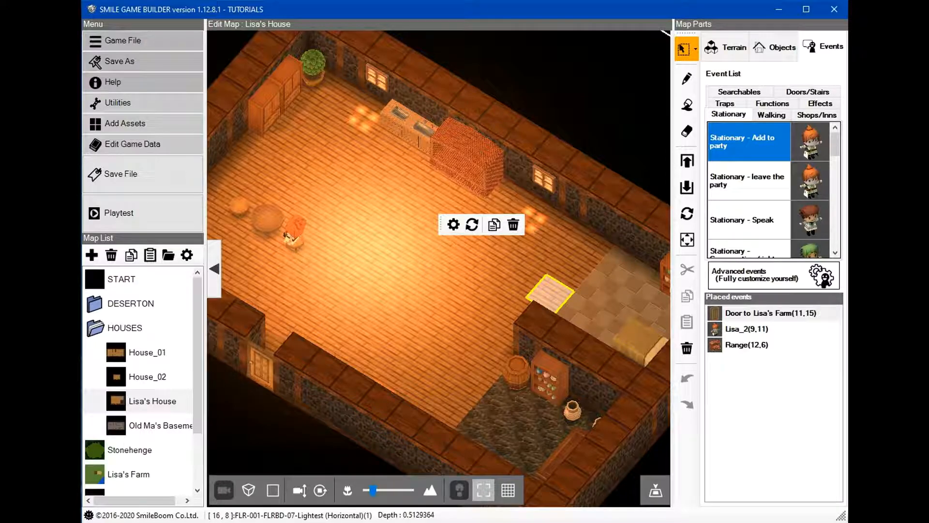
{"action": "middle_click_drag", "start_coordinate": [427, 323], "coordinate": [443, 329]}
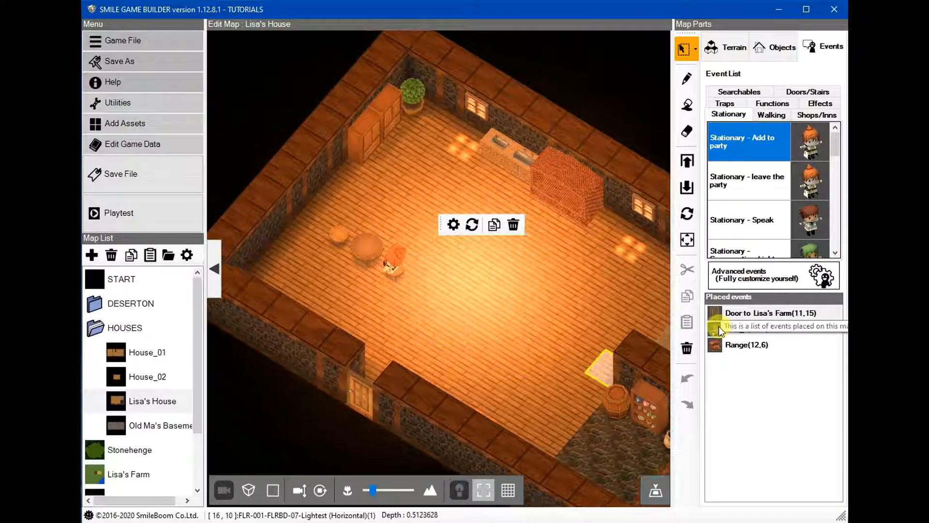
{"action": "right_click_drag", "start_coordinate": [458, 320], "coordinate": [503, 318]}
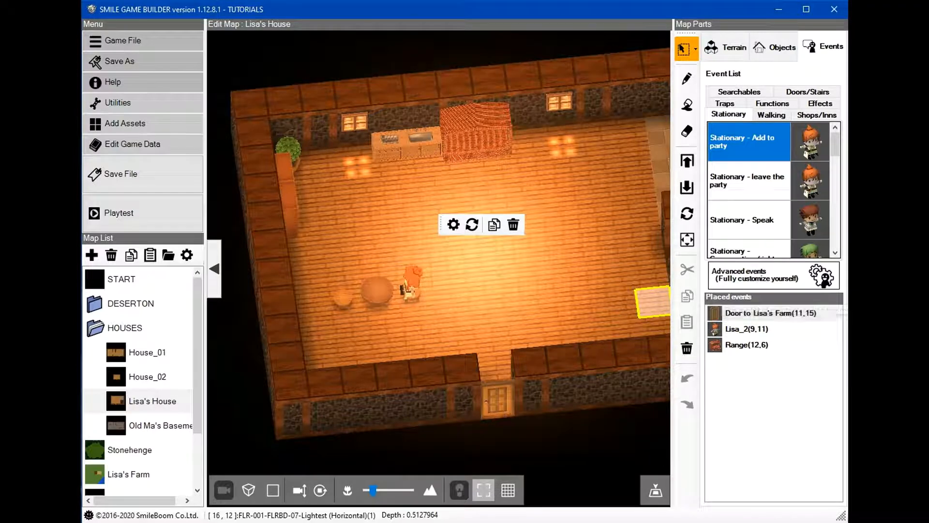
{"action": "left_click", "coordinate": [716, 346]}
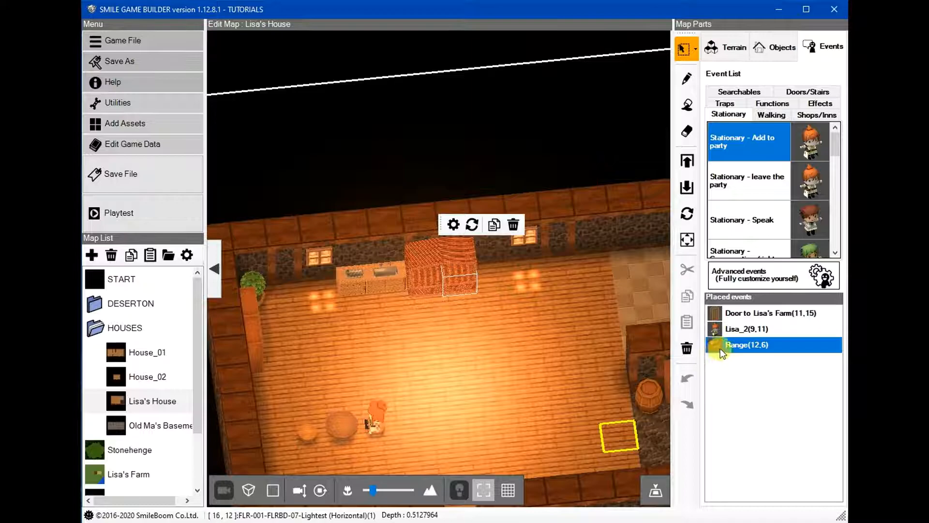
{"action": "double_click", "coordinate": [720, 345]}
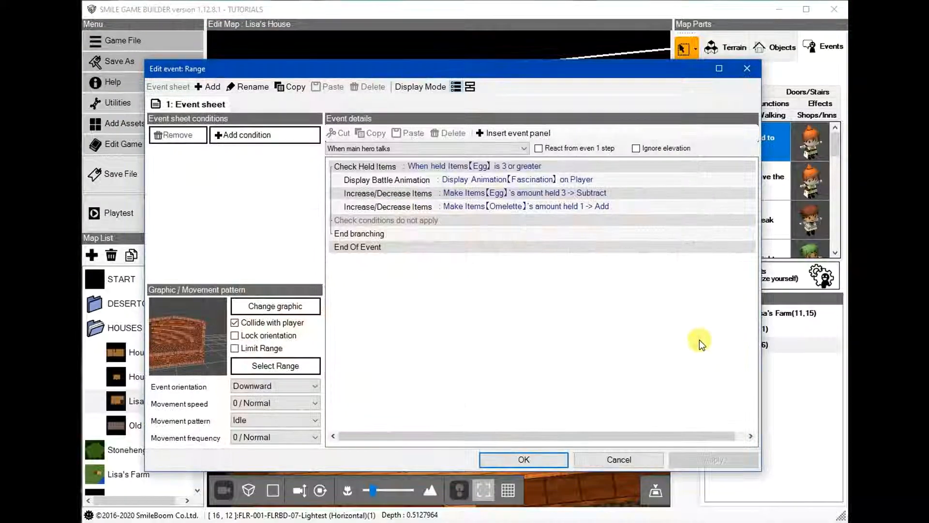
{"action": "left_click", "coordinate": [429, 167]}
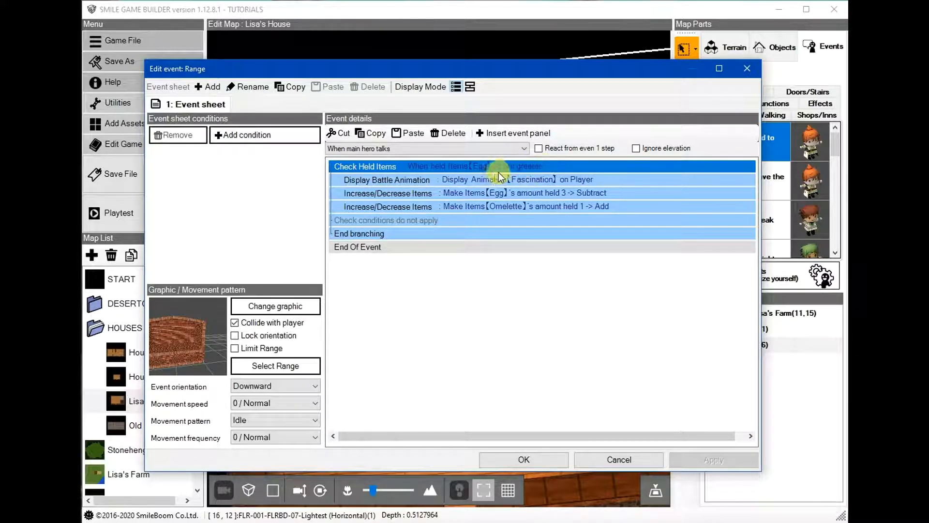
{"action": "left_click", "coordinate": [465, 181]}
{"action": "double_click", "coordinate": [465, 182]}
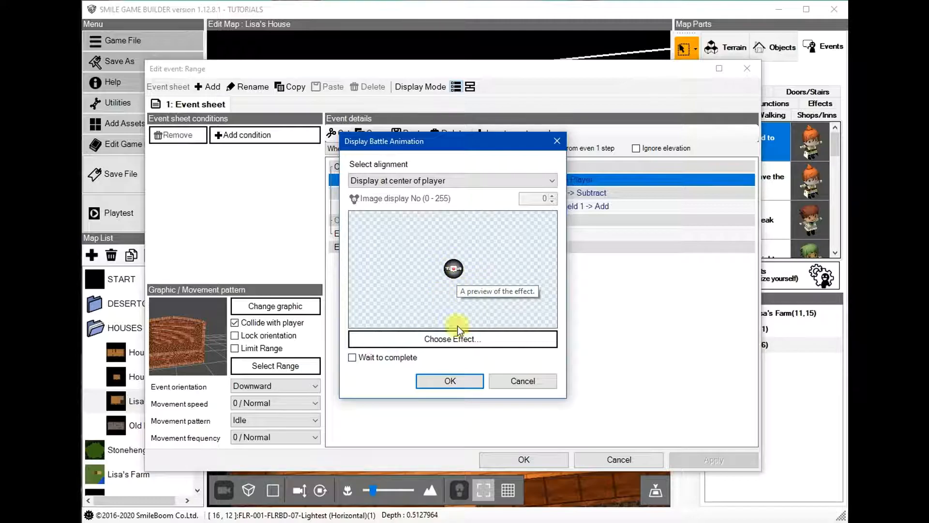
{"action": "left_click", "coordinate": [455, 382]}
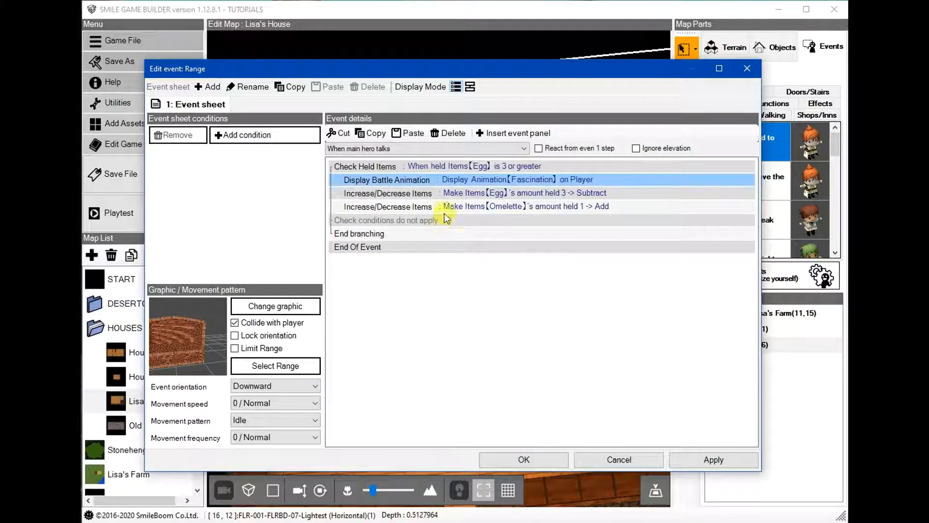
Examine the Range event's commands that subtract eggs and add an omelette, and close the event.
{"action": "left_click", "coordinate": [484, 193]}
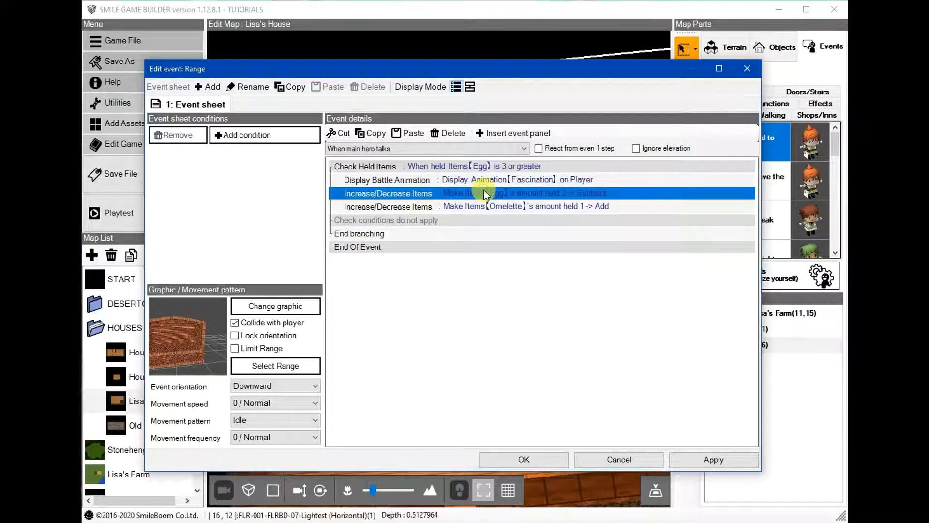
{"action": "double_click", "coordinate": [483, 193]}
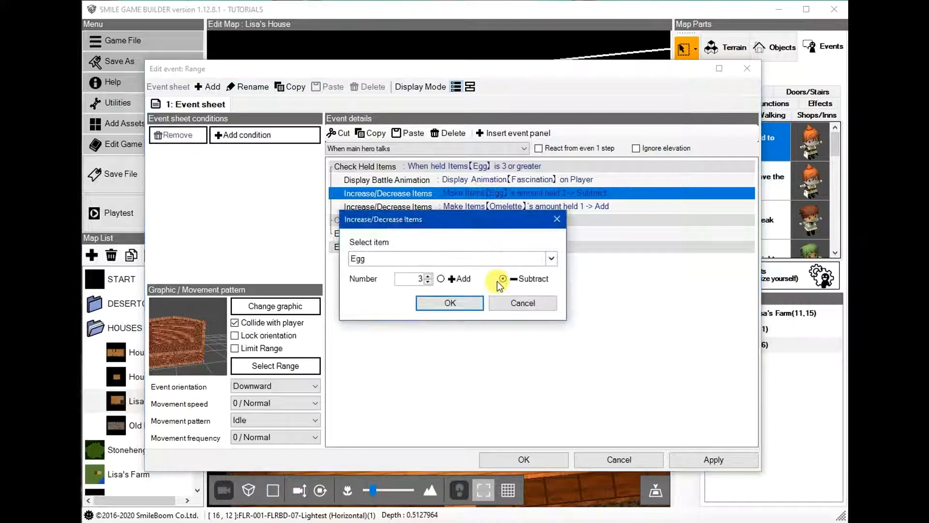
{"action": "left_click", "coordinate": [531, 303]}
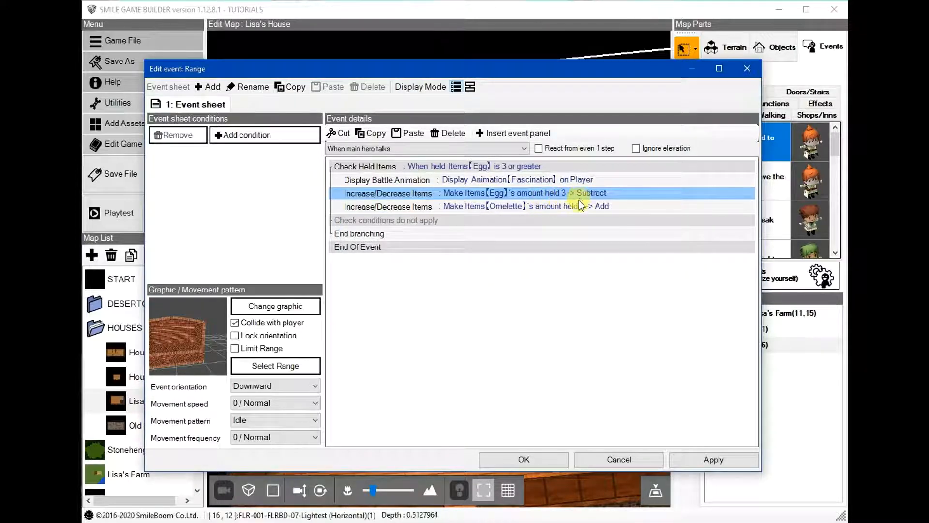
{"action": "double_click", "coordinate": [512, 207]}
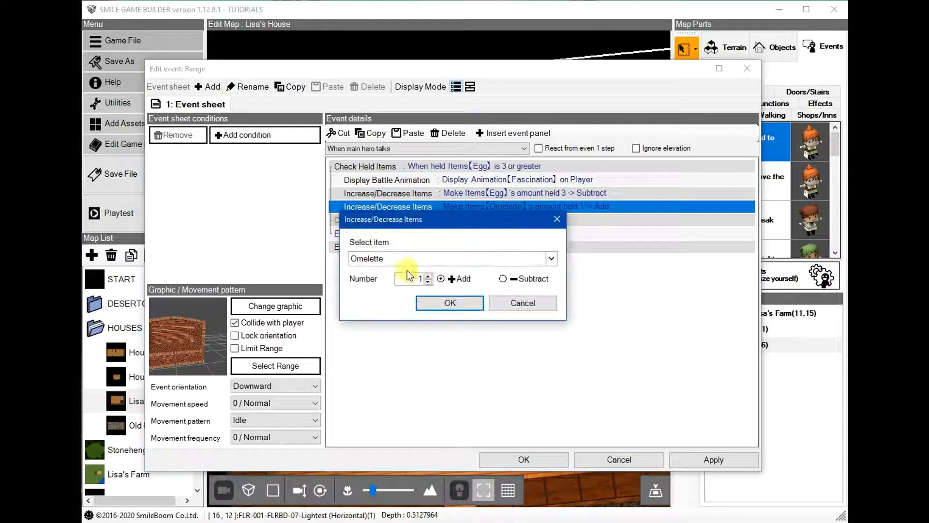
{"action": "left_click", "coordinate": [450, 303]}
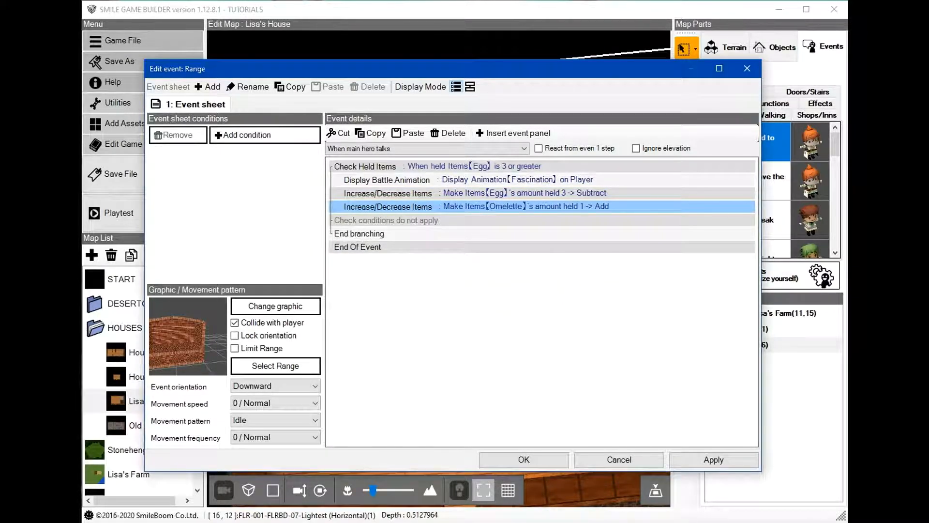
{"action": "left_click", "coordinate": [401, 167]}
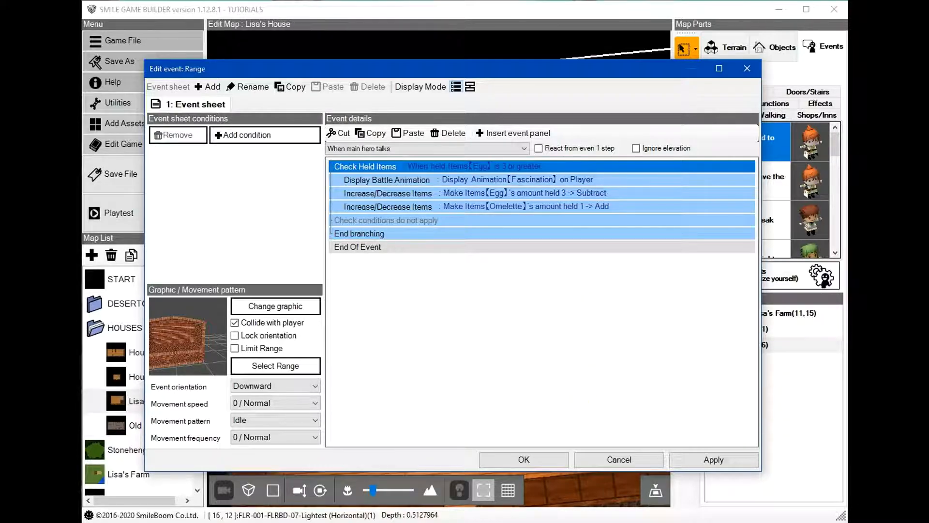
{"action": "left_click", "coordinate": [522, 461]}
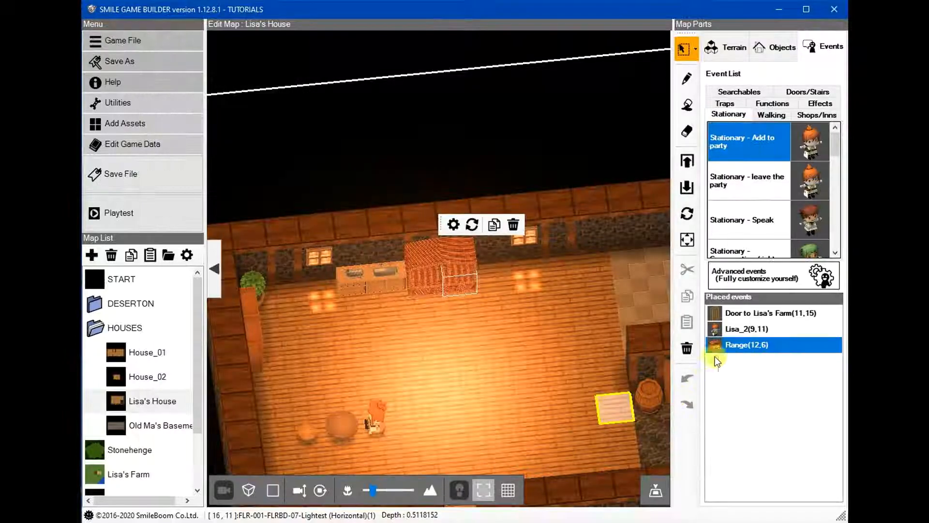
Open the Lisa_2 event and examine its party condition and the held-item check for the omelette.
{"action": "left_click", "coordinate": [718, 328]}
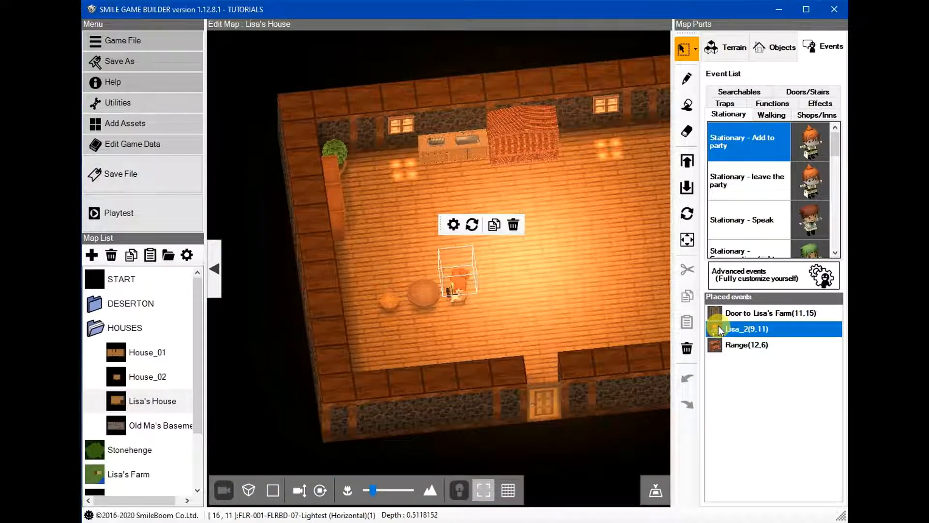
{"action": "double_click", "coordinate": [718, 328]}
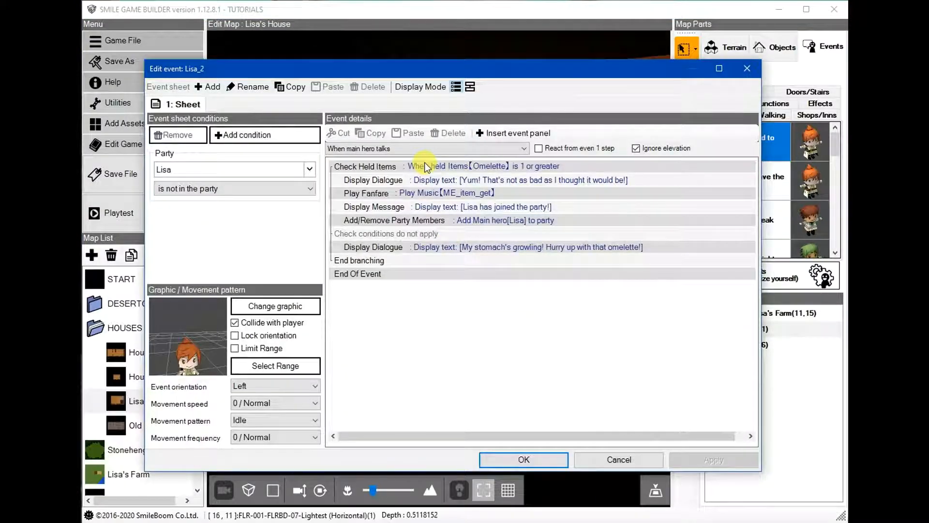
{"action": "left_click", "coordinate": [173, 155]}
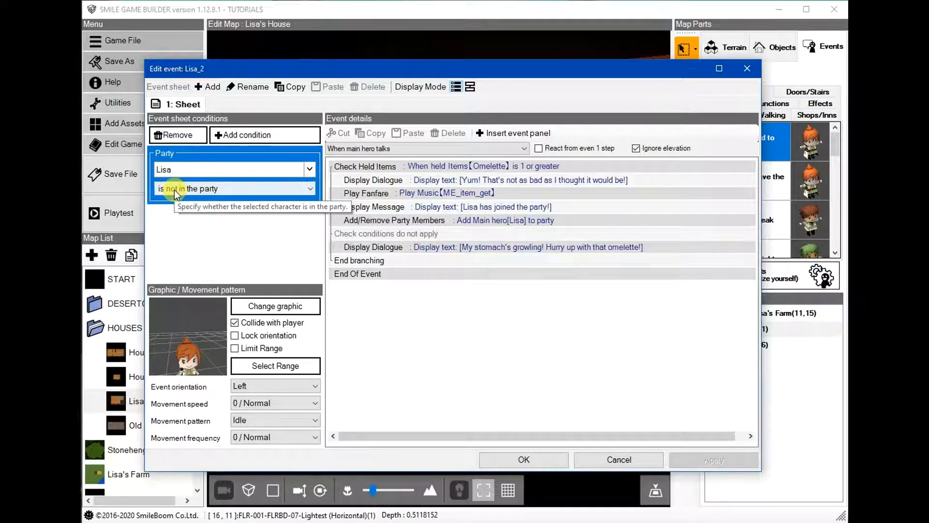
{"action": "left_click", "coordinate": [480, 166]}
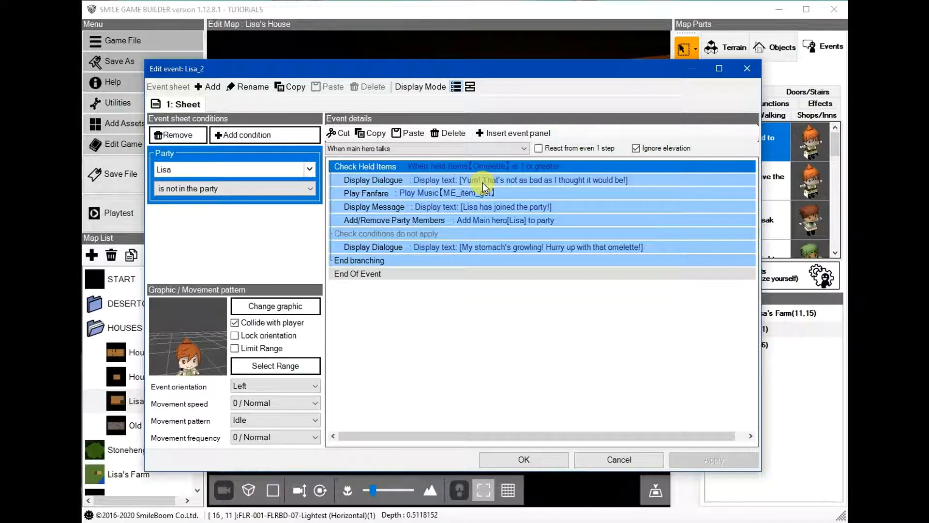
{"action": "double_click", "coordinate": [455, 166]}
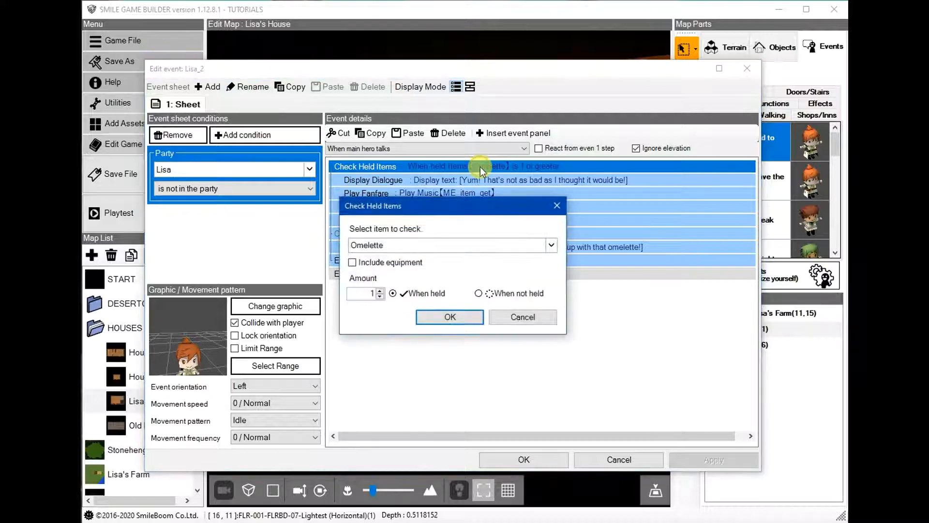
{"action": "left_click", "coordinate": [532, 323]}
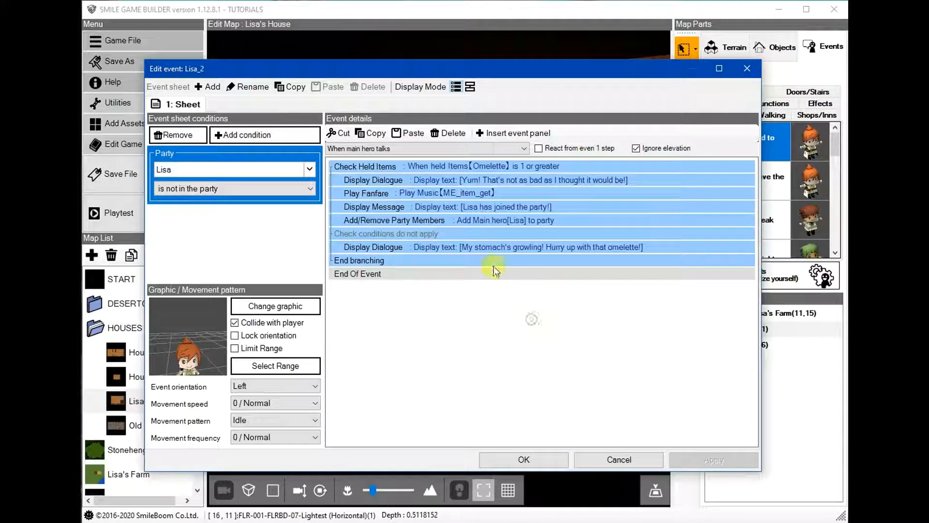
Examine the Lisa_2 event's dialogue, fanfare, message and party-member commands, including the dialogue for when the omelette check does not apply.
{"action": "left_click", "coordinate": [491, 180]}
{"action": "double_click", "coordinate": [490, 182]}
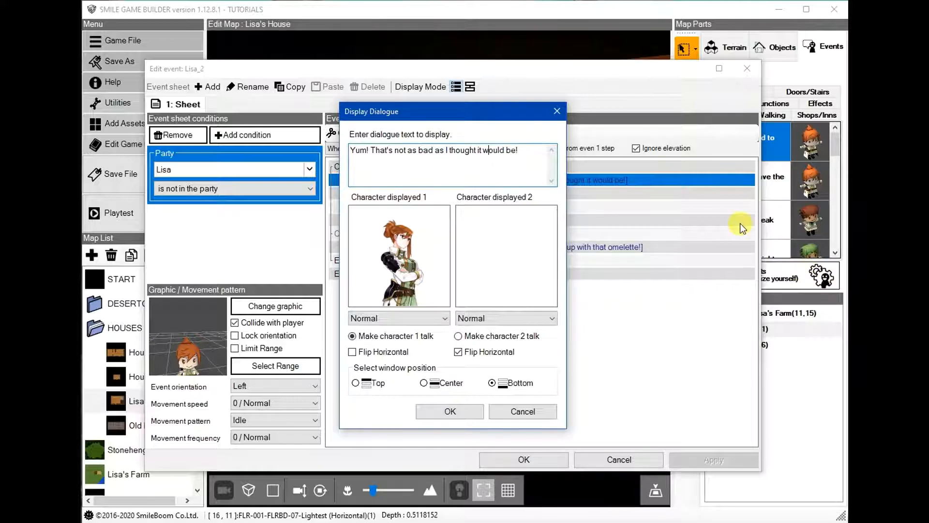
{"action": "left_click", "coordinate": [531, 413]}
{"action": "left_click", "coordinate": [475, 193]}
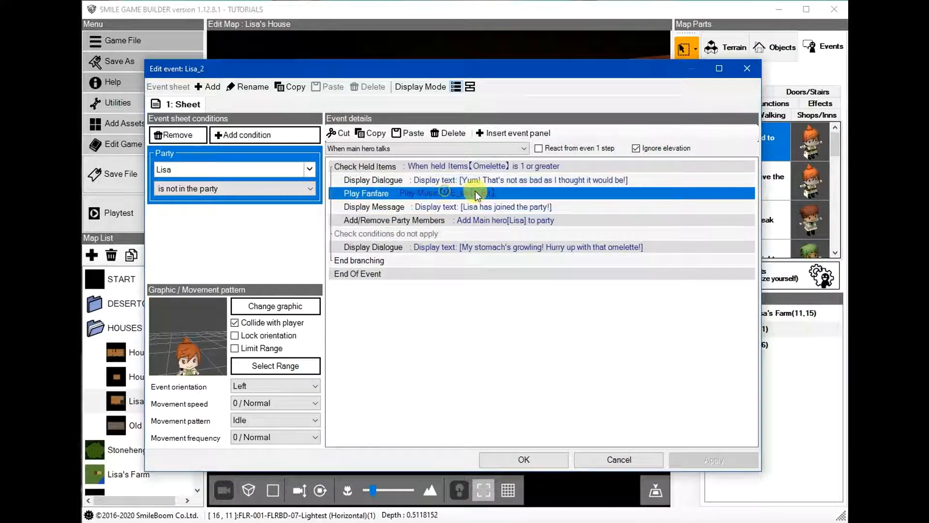
{"action": "double_click", "coordinate": [520, 208]}
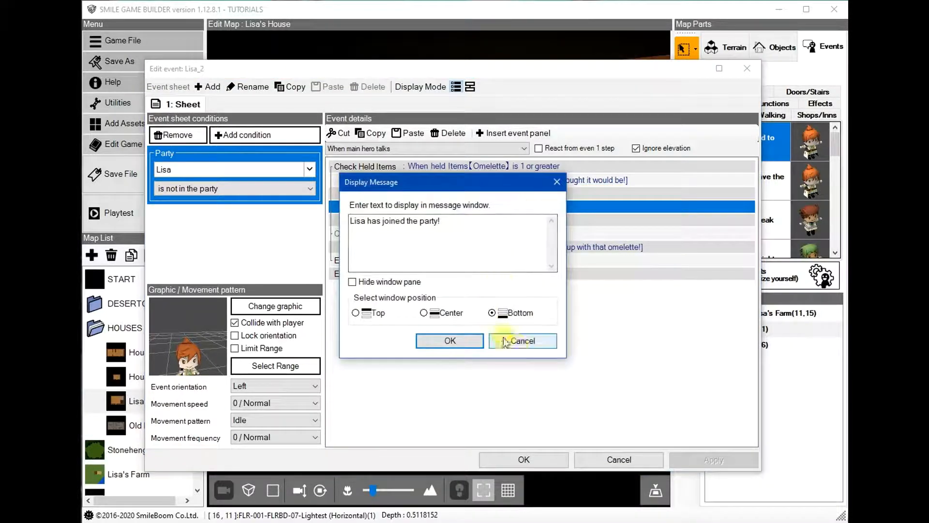
{"action": "left_click", "coordinate": [522, 342]}
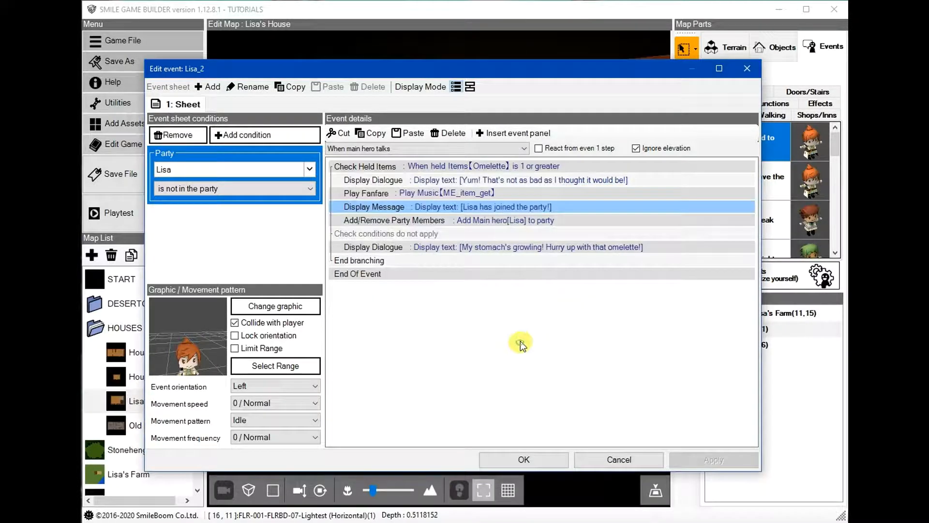
{"action": "left_click", "coordinate": [477, 220]}
{"action": "double_click", "coordinate": [476, 220]}
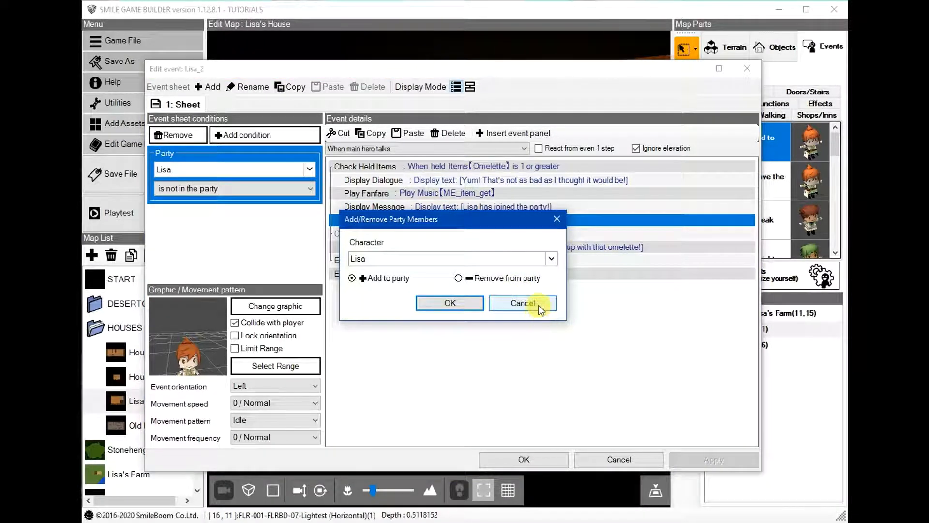
{"action": "left_click", "coordinate": [539, 305]}
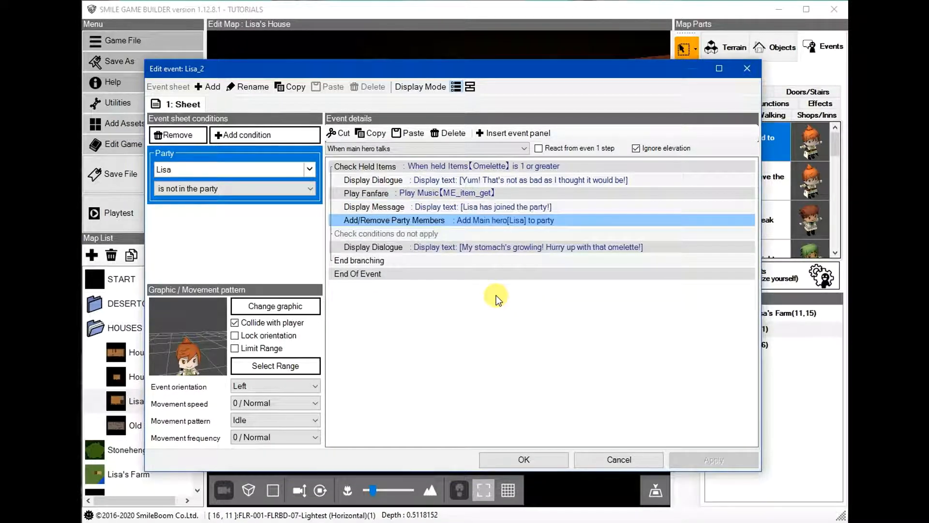
{"action": "left_click", "coordinate": [422, 168]}
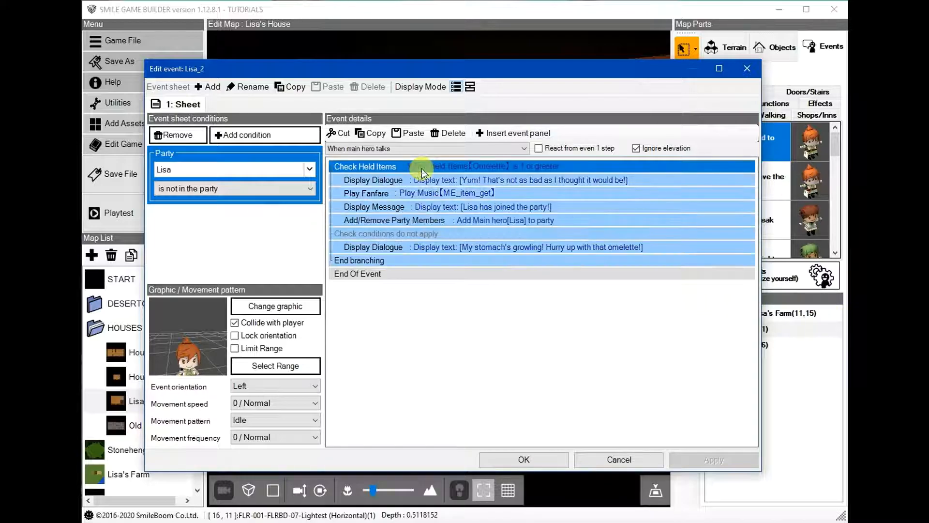
{"action": "left_click", "coordinate": [419, 248]}
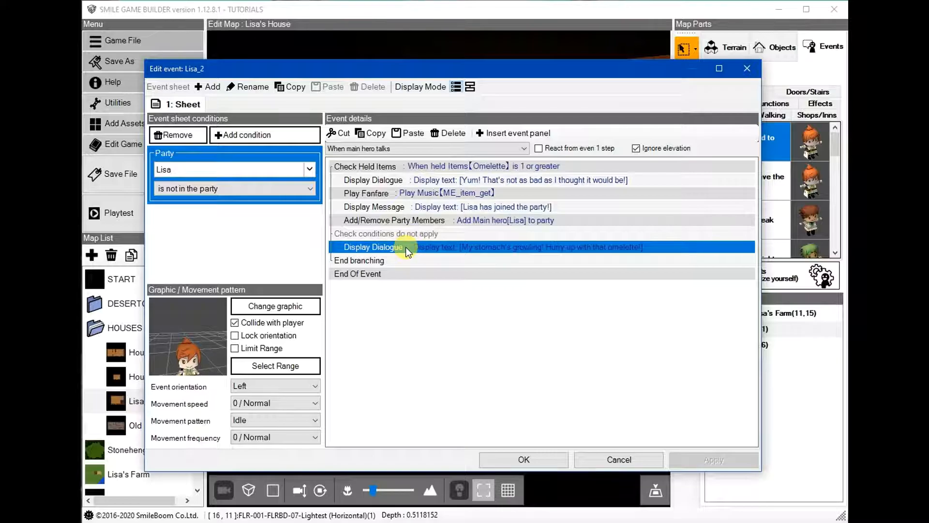
Examine the dialogue Lisa speaks when no omelette is held, and close the Lisa_2 event.
{"action": "double_click", "coordinate": [406, 247]}
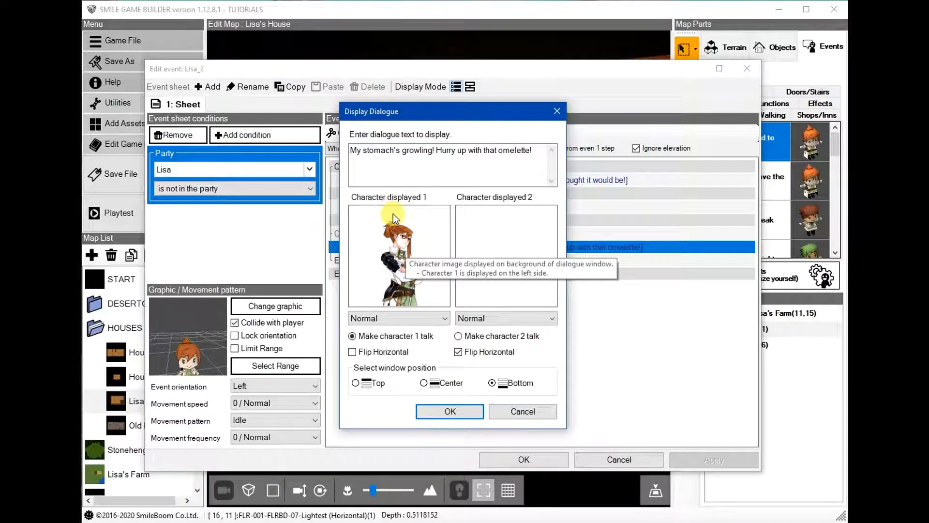
{"action": "left_click", "coordinate": [452, 411]}
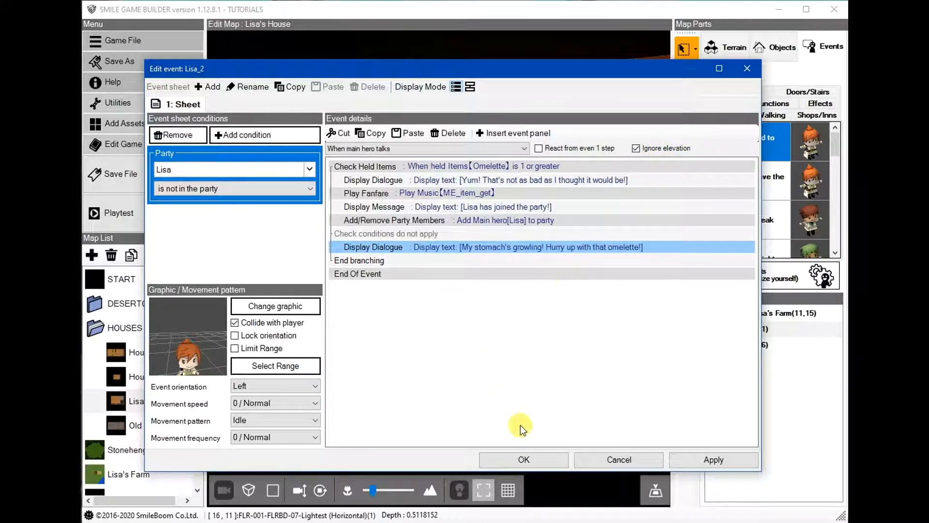
{"action": "left_click", "coordinate": [527, 458]}
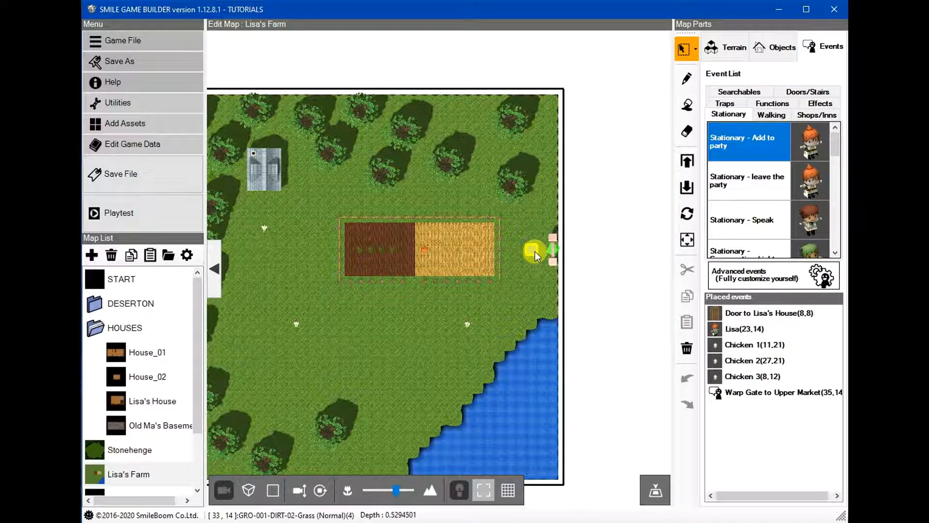
Make the tile beside the Upper Market warp gate on Lisa's Farm the start point, and start a playtest.
{"action": "right_click", "coordinate": [535, 251]}
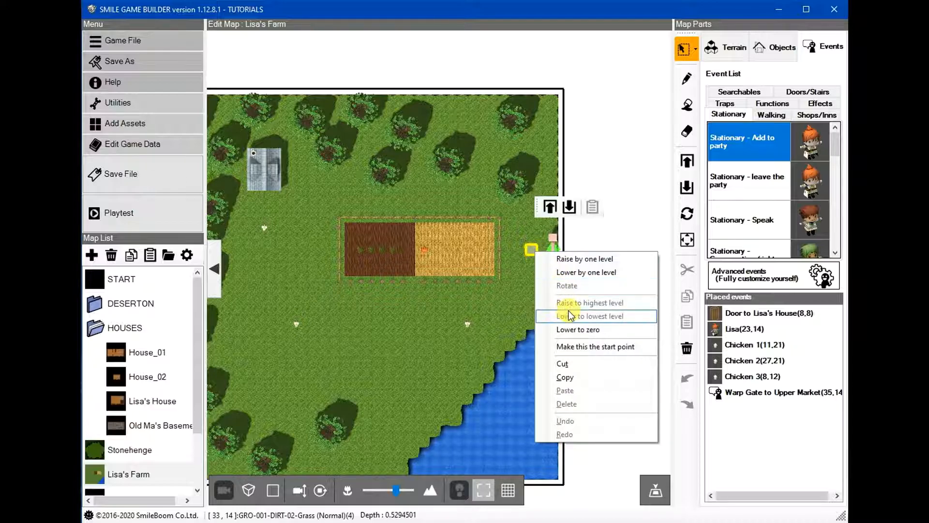
{"action": "left_click", "coordinate": [513, 280]}
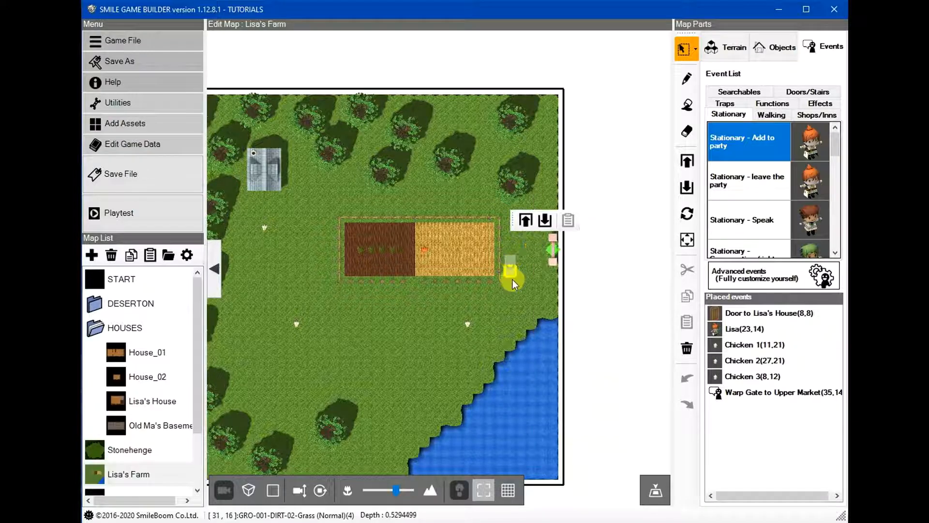
{"action": "right_click", "coordinate": [542, 252]}
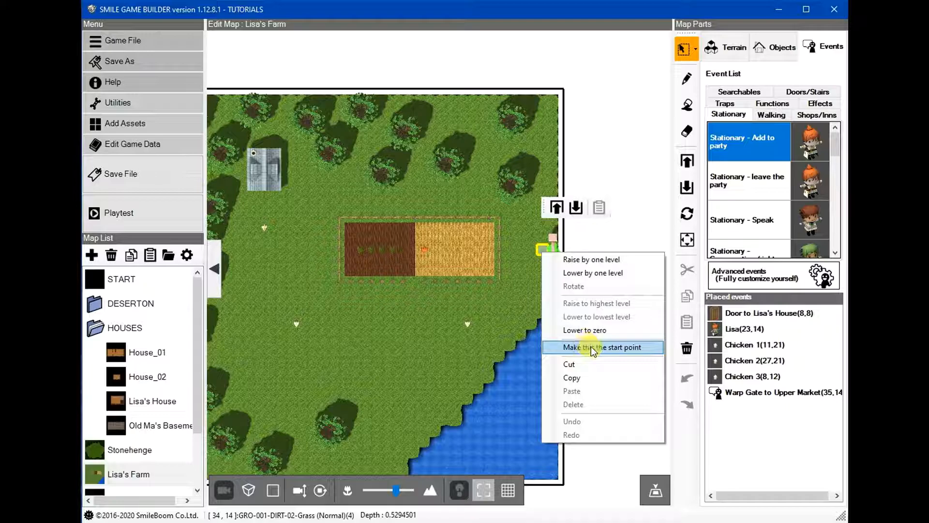
{"action": "left_click", "coordinate": [601, 347]}
{"action": "left_click", "coordinate": [491, 309]}
{"action": "left_click", "coordinate": [119, 213]}
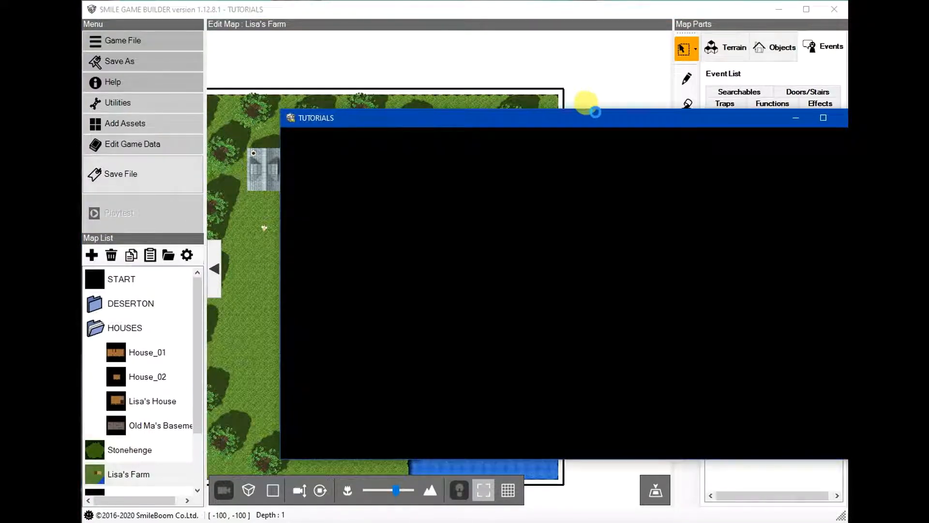
{"action": "left_click_drag", "start_coordinate": [613, 121], "coordinate": [537, 115]}
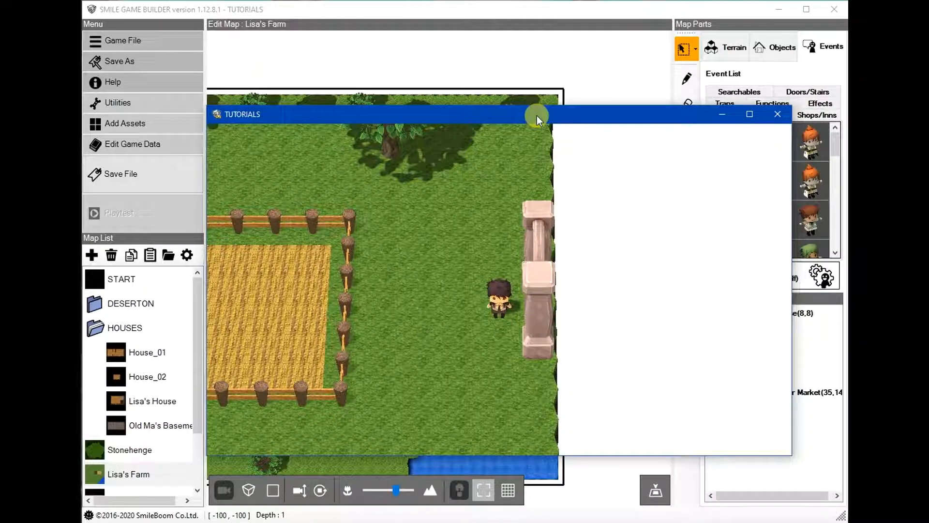
Walk the hero across the farm, past Lisa's fenced field, to the door of her house.
{"action": "key", "text": "Left"}
{"action": "key", "text": "Down"}
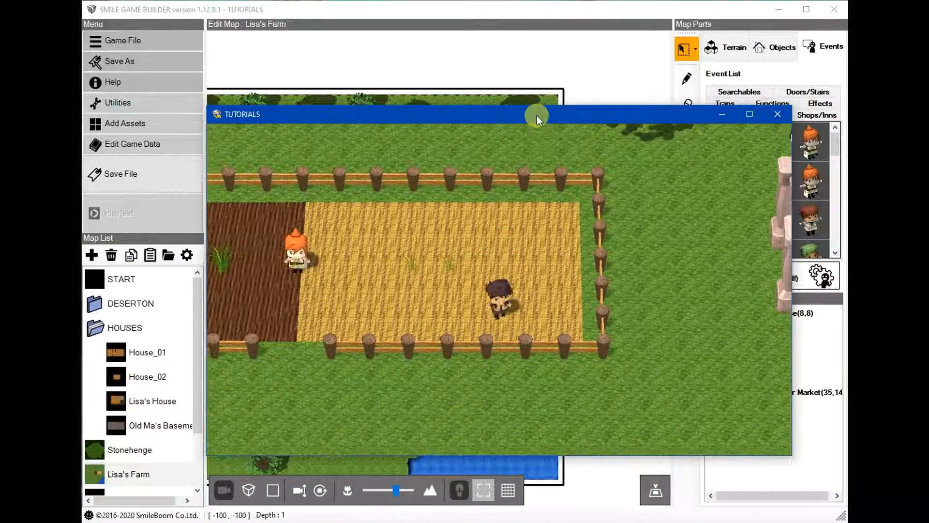
{"action": "key", "text": "Right"}
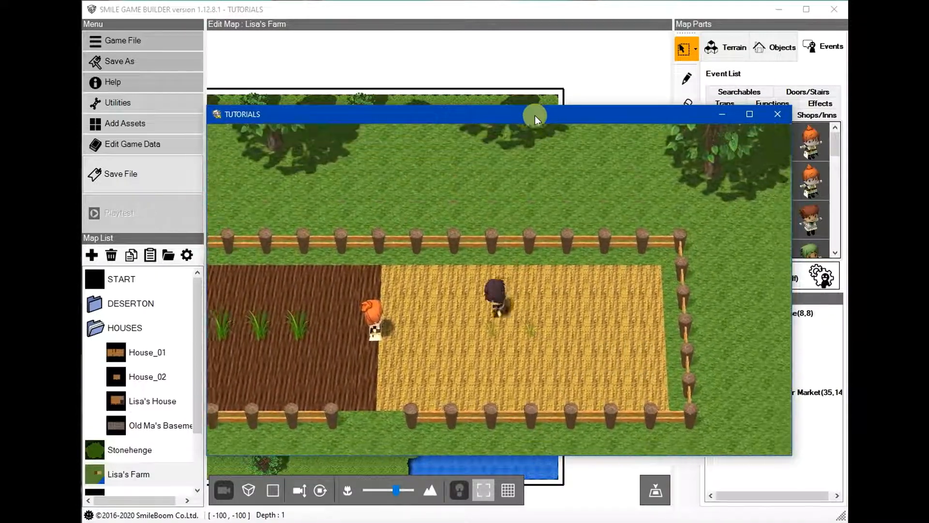
{"action": "key", "text": "Up"}
{"action": "key", "text": "Left"}
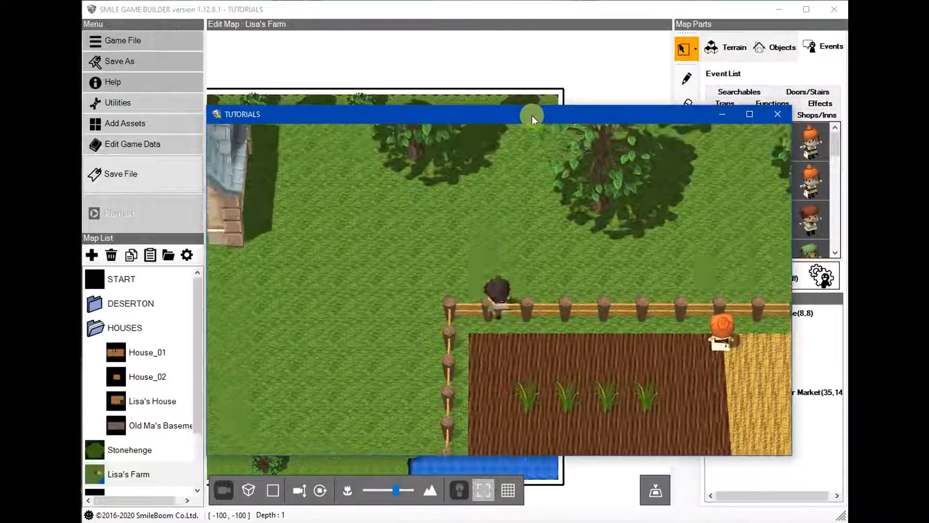
{"action": "key", "text": "Right"}
{"action": "key", "text": "Down"}
{"action": "key", "text": "Left"}
{"action": "key", "text": "Up"}
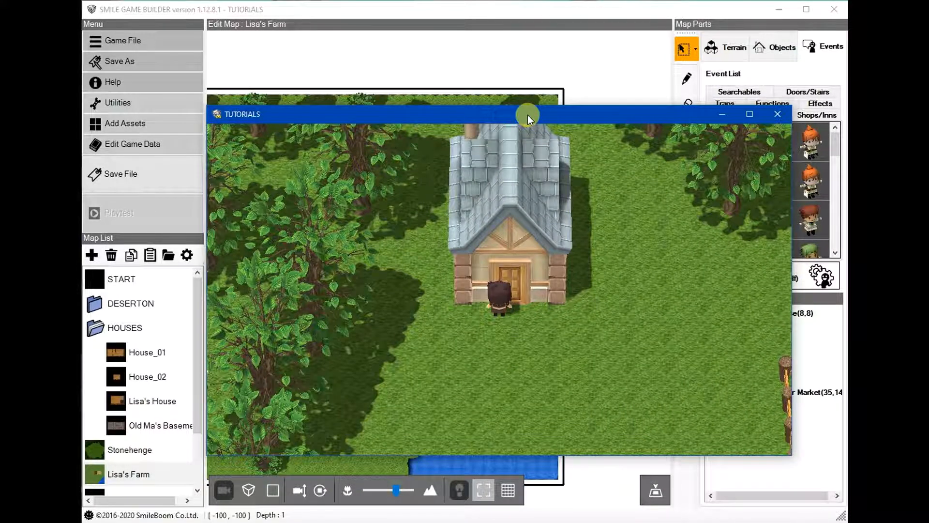
Walk the hero back into the fenced field and talk to Lisa.
{"action": "key", "text": "Down"}
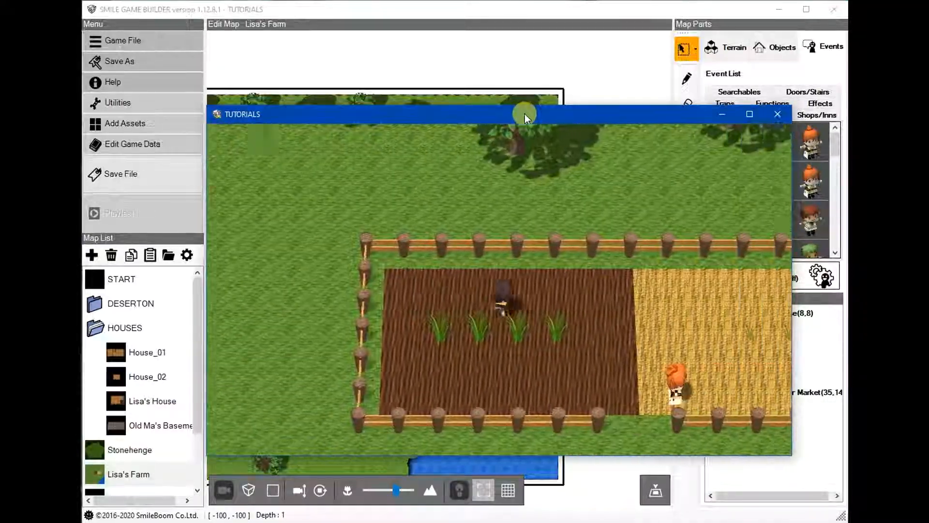
{"action": "key", "text": "Down"}
{"action": "key", "text": "Right"}
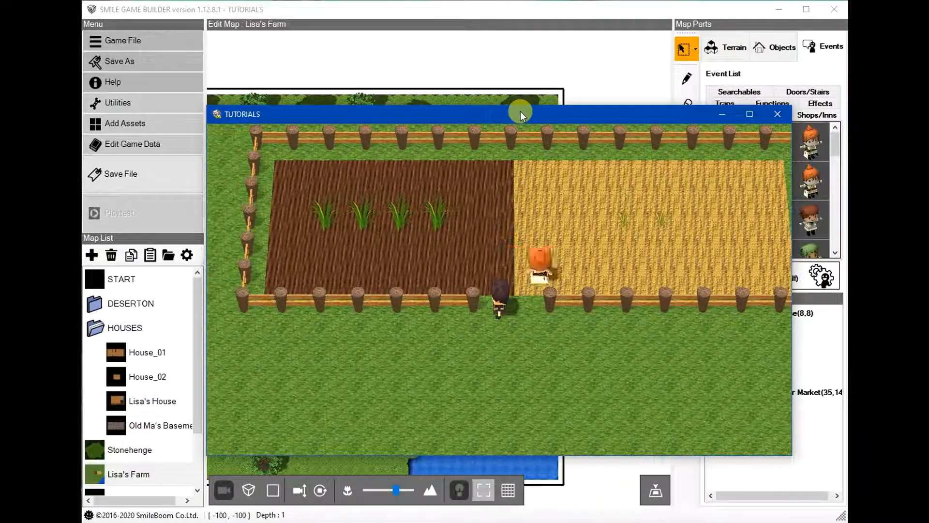
{"action": "key", "text": "Up"}
{"action": "key", "text": "Right"}
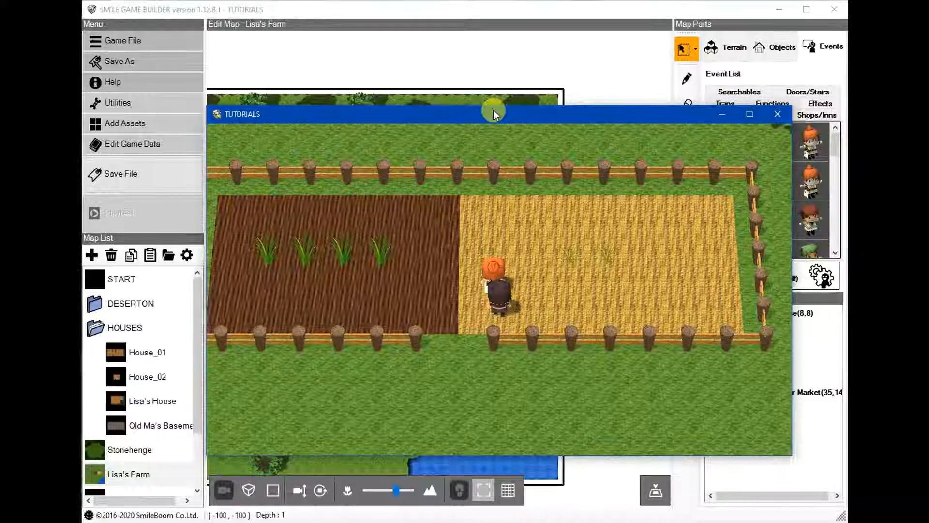
{"action": "key", "text": "Return"}
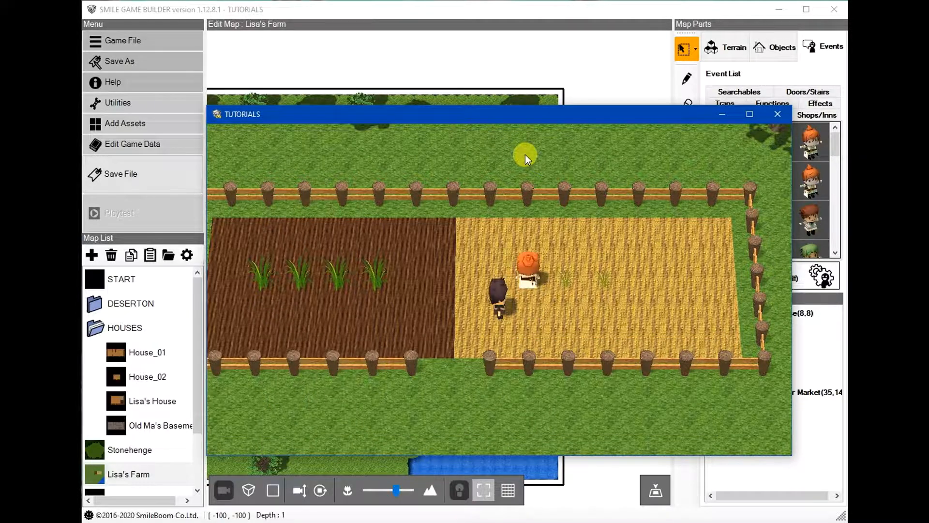
Walk the hero down to the chicken at the farm's southern edge by the water and interact with it.
{"action": "key", "text": "Left"}
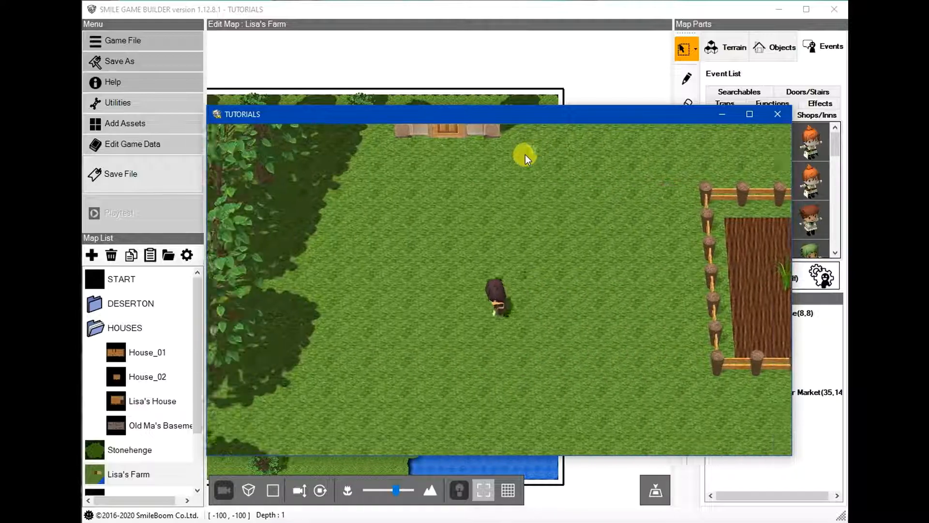
{"action": "key", "text": "Down"}
{"action": "key", "text": "Right"}
{"action": "key", "text": "Down"}
{"action": "key", "text": "Right"}
{"action": "key", "text": "Up"}
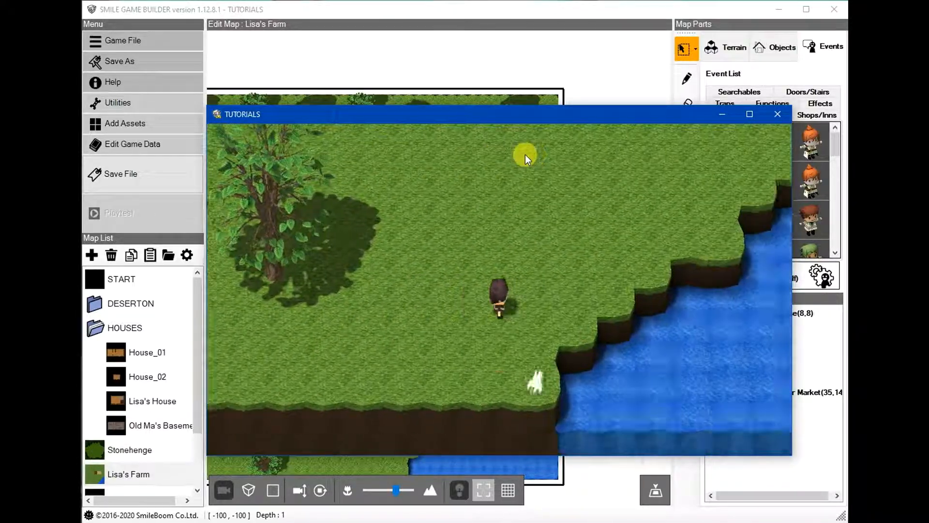
{"action": "key", "text": "Right"}
{"action": "key", "text": "Down"}
{"action": "key", "text": "Return"}
{"action": "key", "text": "Return"}
{"action": "key", "text": "Return"}
{"action": "key", "text": "Up"}
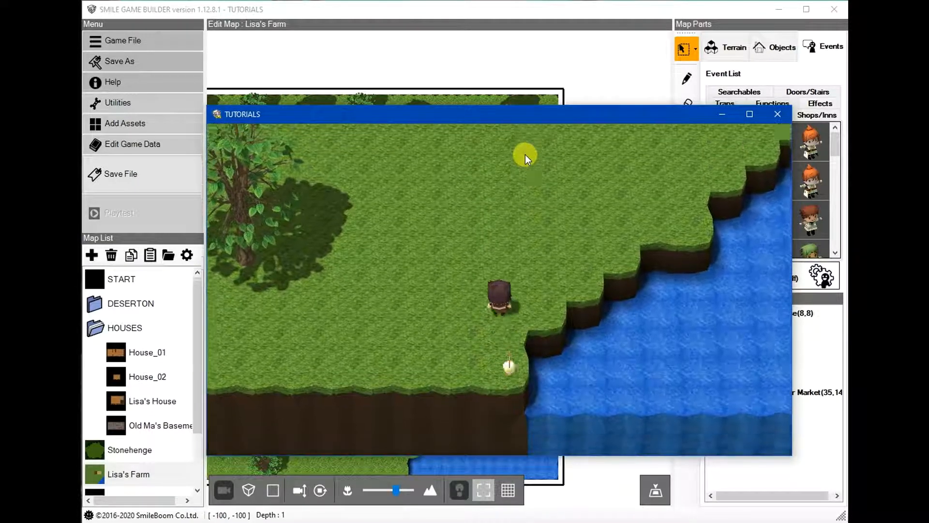
Walk the hero north to the chicken among the trees in the farm's upper corner and try to interact with it.
{"action": "key", "text": "Up"}
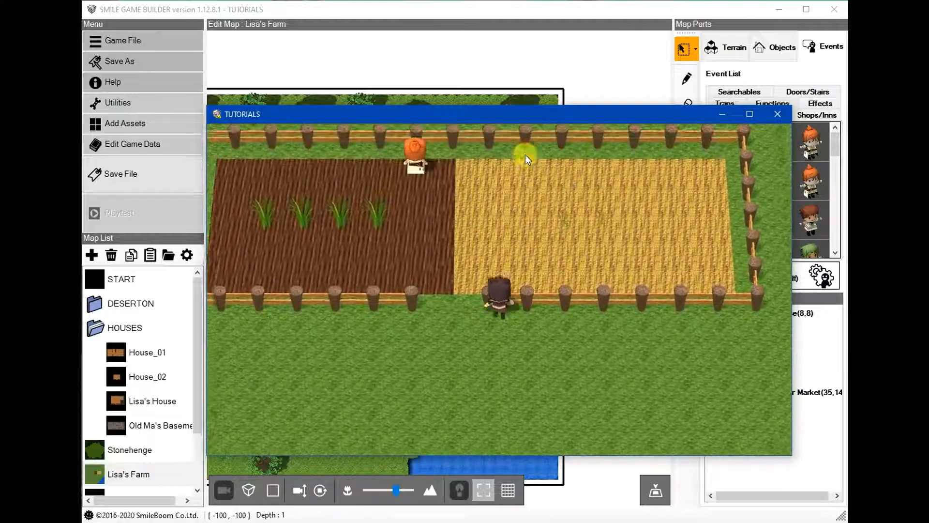
{"action": "key", "text": "Up"}
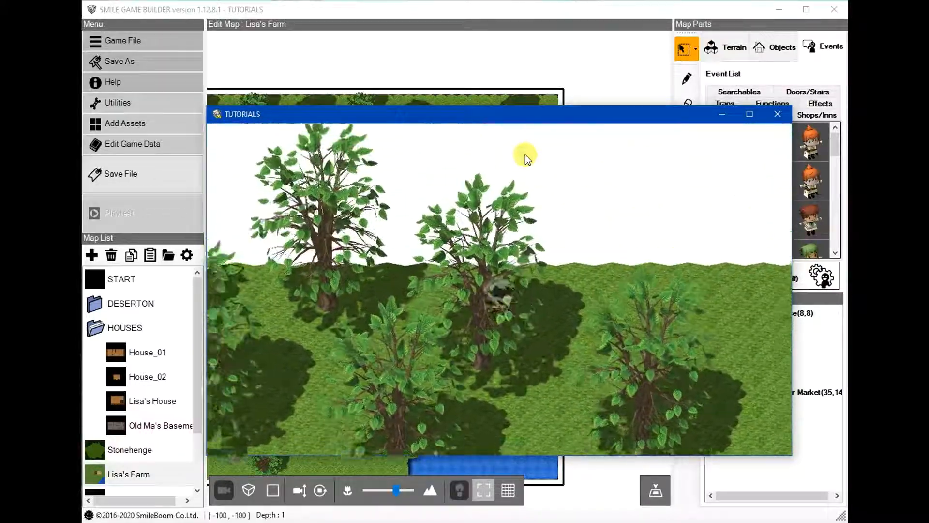
{"action": "key", "text": "Left"}
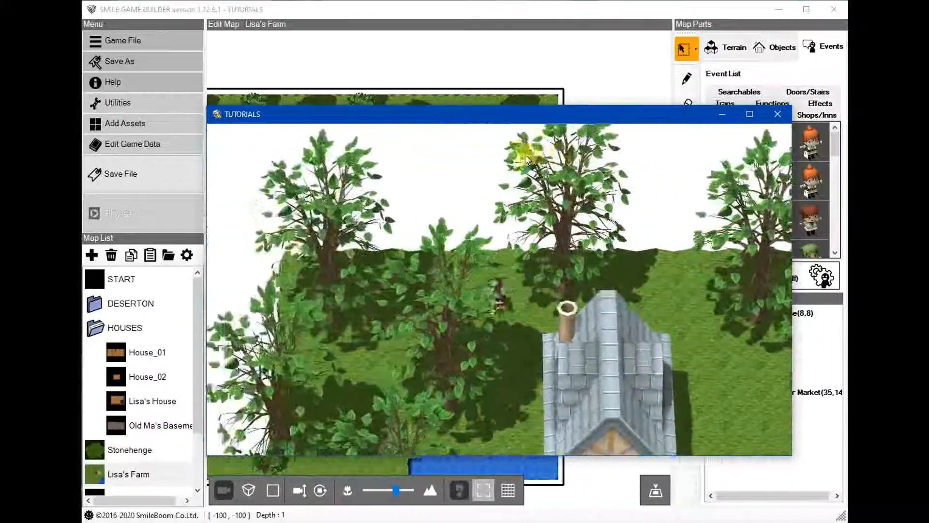
{"action": "key", "text": "Up"}
{"action": "key", "text": "Right"}
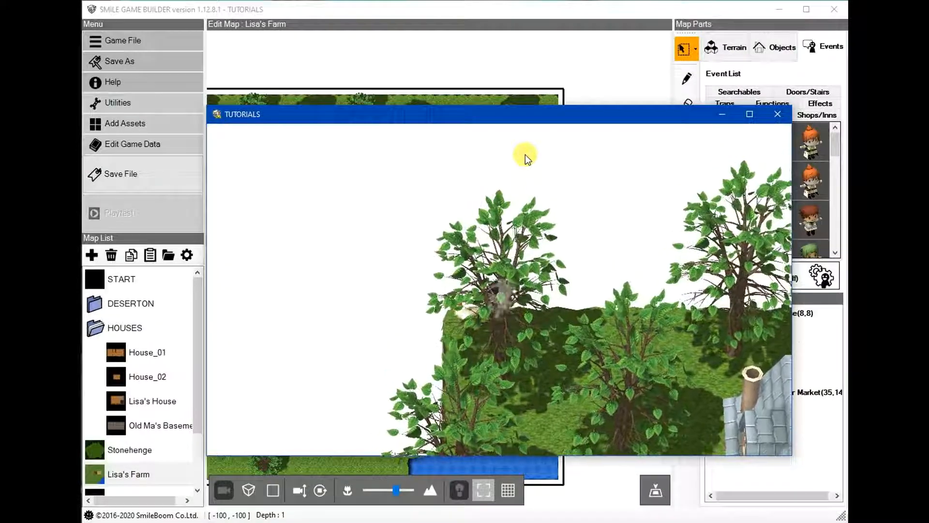
{"action": "key", "text": "Return"}
{"action": "key", "text": "Return"}
{"action": "key", "text": "Return"}
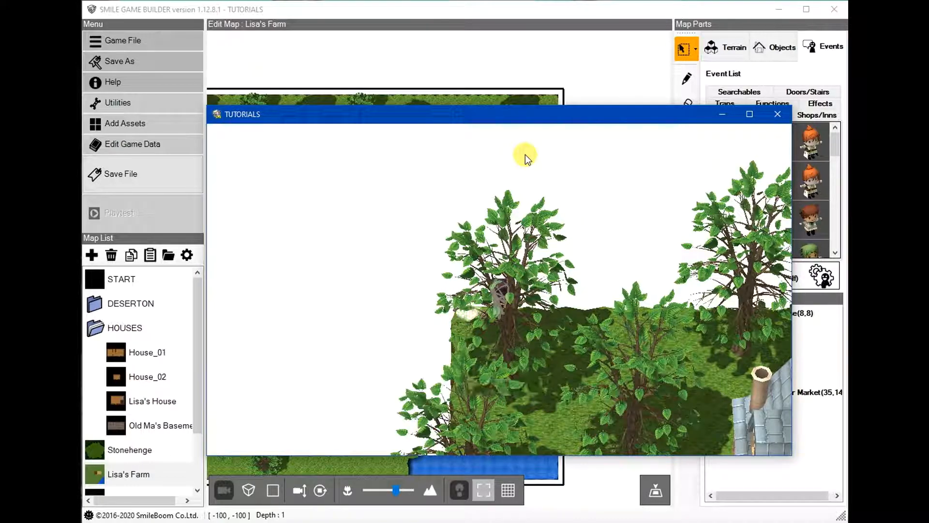
{"action": "key", "text": "Down"}
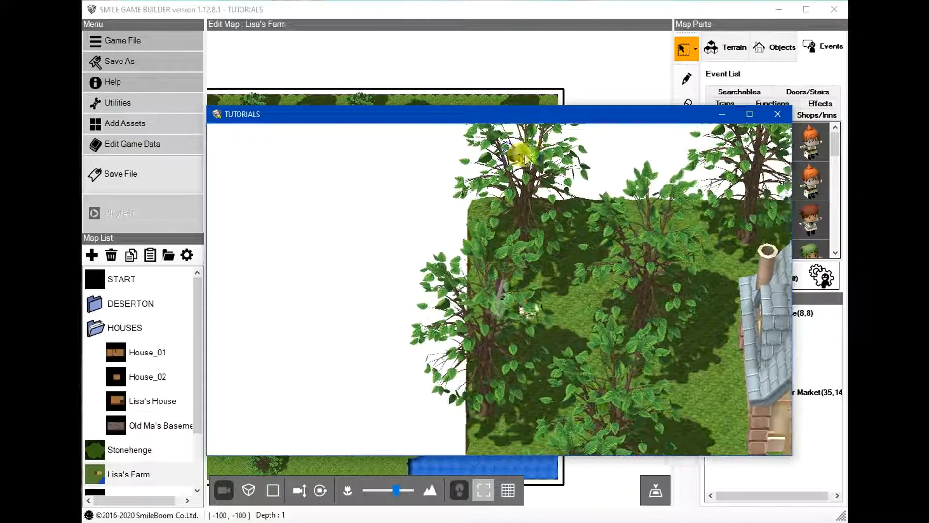
{"action": "key", "text": "Right"}
{"action": "key", "text": "Return"}
{"action": "key", "text": "Return"}
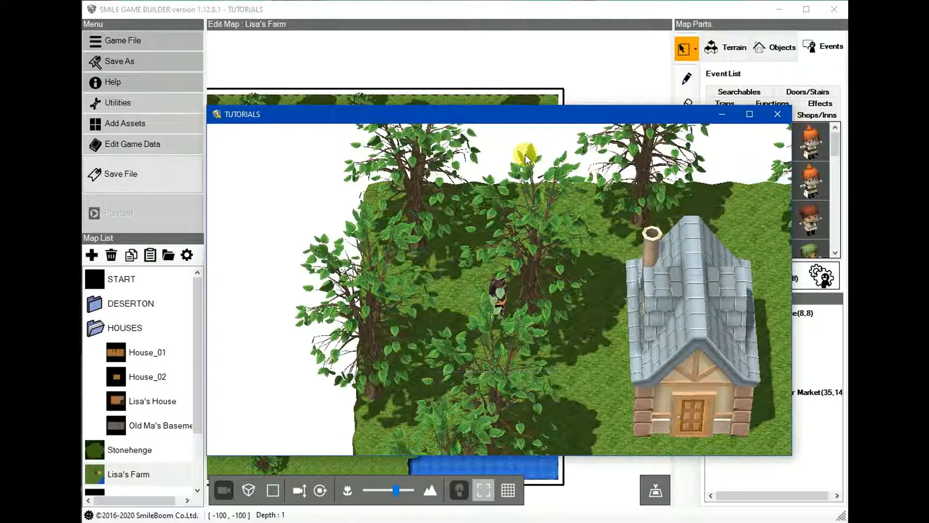
Follow the chicken through the trees beside Lisa's house and interact with it until its message is dismissed.
{"action": "key", "text": "Right"}
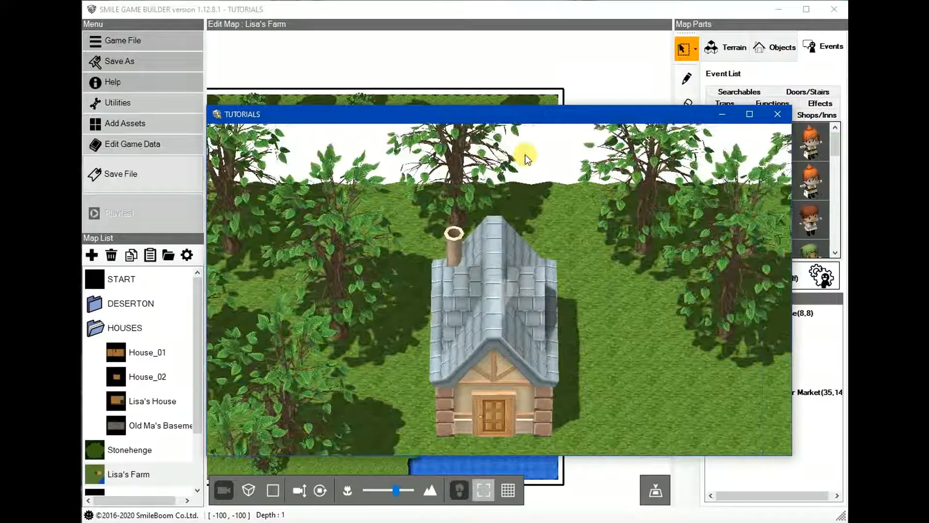
{"action": "key", "text": "Return"}
{"action": "key", "text": "Right"}
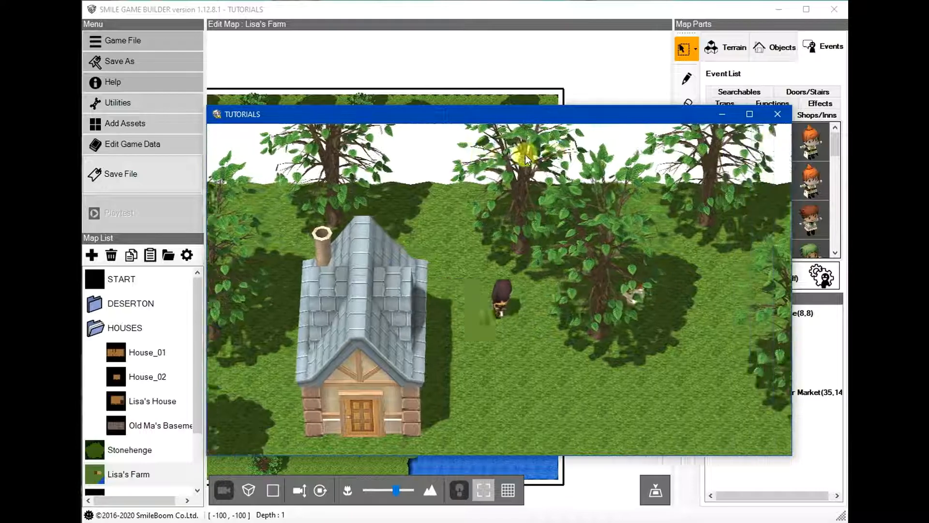
{"action": "key", "text": "Return"}
{"action": "key", "text": "Return"}
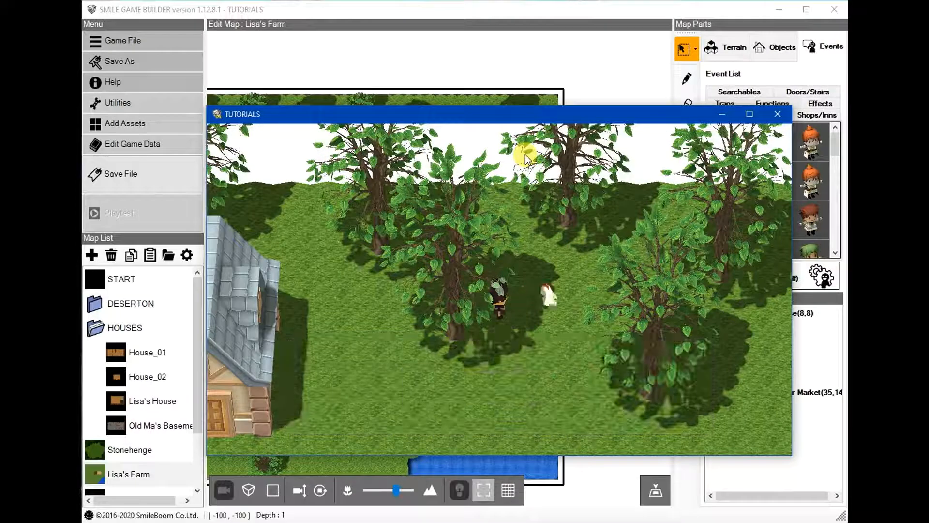
{"action": "key", "text": "Right"}
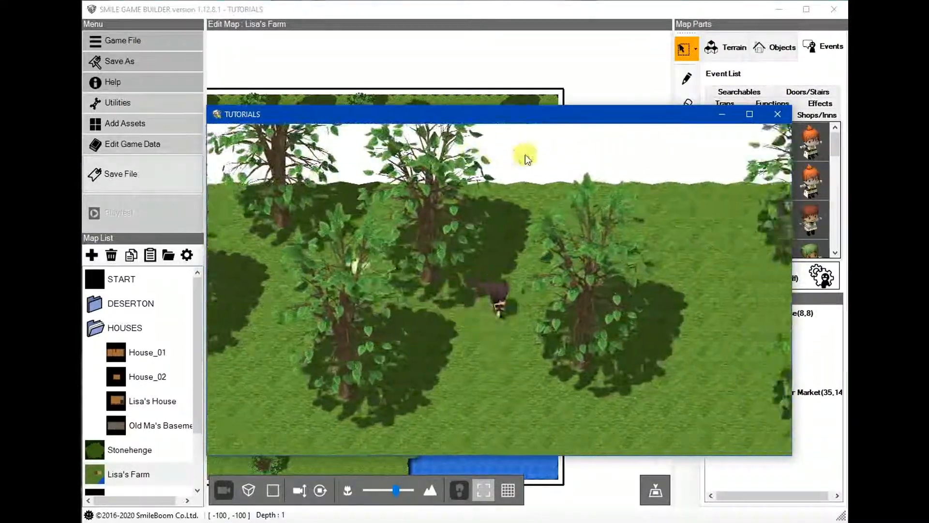
{"action": "key", "text": "Left"}
{"action": "key", "text": "Up"}
{"action": "key", "text": "Return"}
{"action": "key", "text": "Left"}
{"action": "key", "text": "Return"}
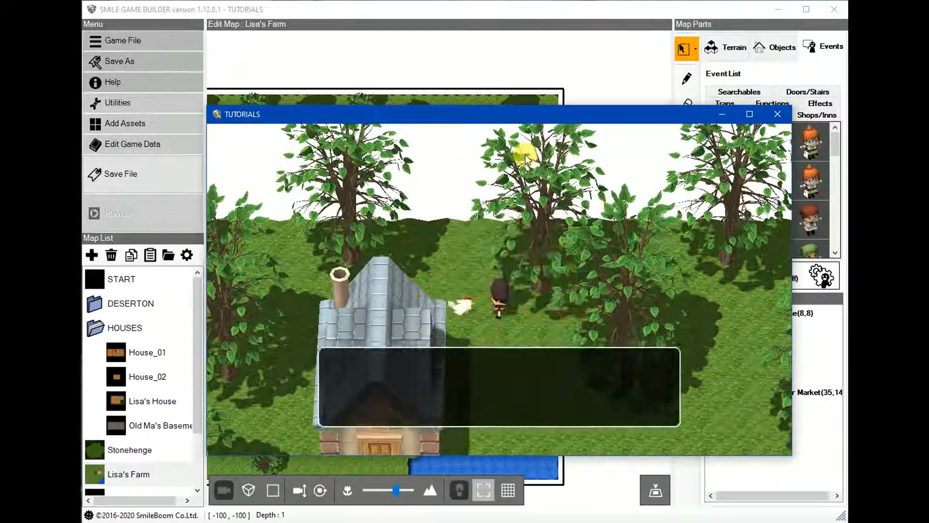
{"action": "key", "text": "Return"}
{"action": "key", "text": "Return"}
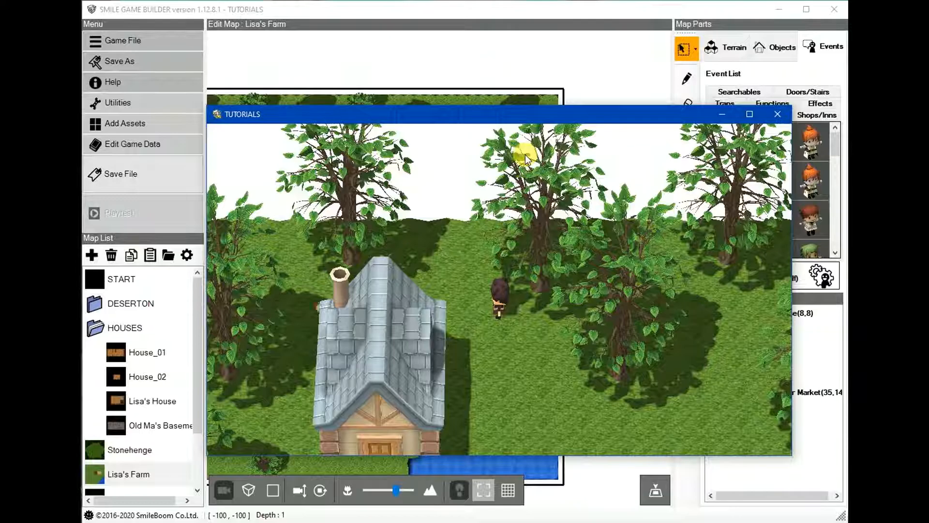
Chase the chicken behind Lisa's house and try to interact with it again.
{"action": "key", "text": "Left"}
{"action": "key", "text": "Left"}
{"action": "key", "text": "Up"}
{"action": "key", "text": "Right"}
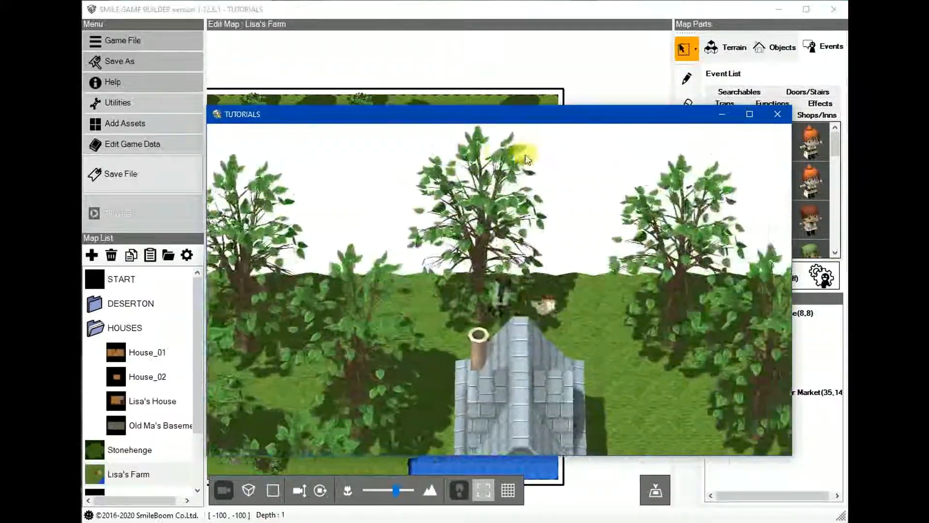
{"action": "key", "text": "Right"}
{"action": "key", "text": "Return"}
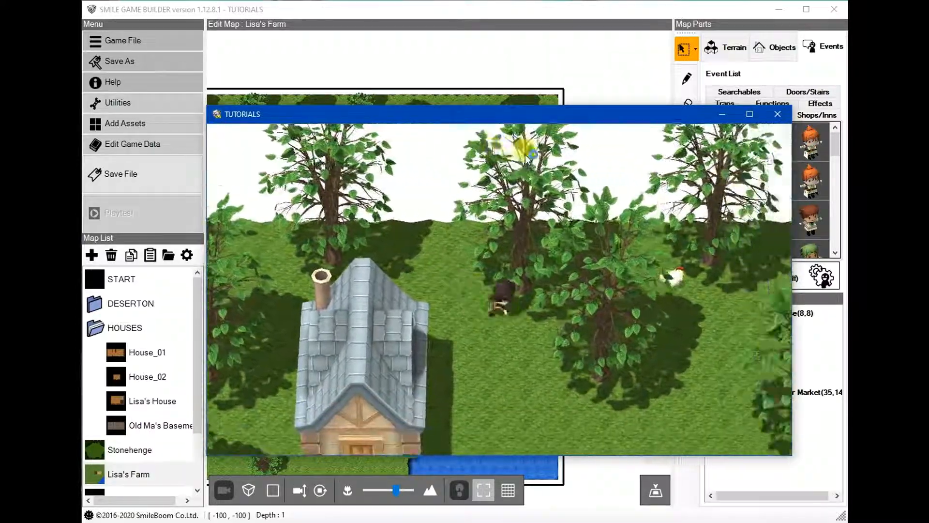
Walk the hero back from the trees to the front of Lisa's house and try its door.
{"action": "key", "text": "Down"}
{"action": "key", "text": "Left"}
{"action": "key", "text": "Up"}
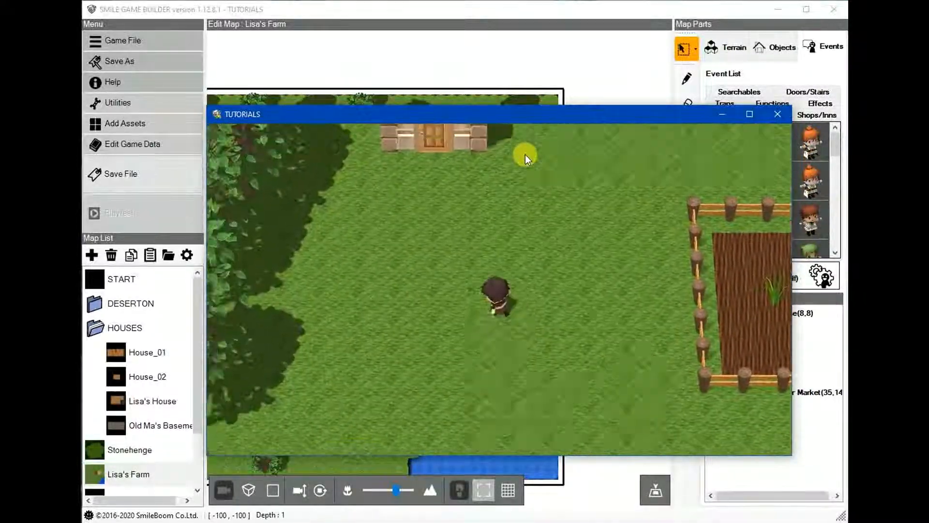
{"action": "key", "text": "Up"}
{"action": "key", "text": "Right"}
{"action": "key", "text": "Return"}
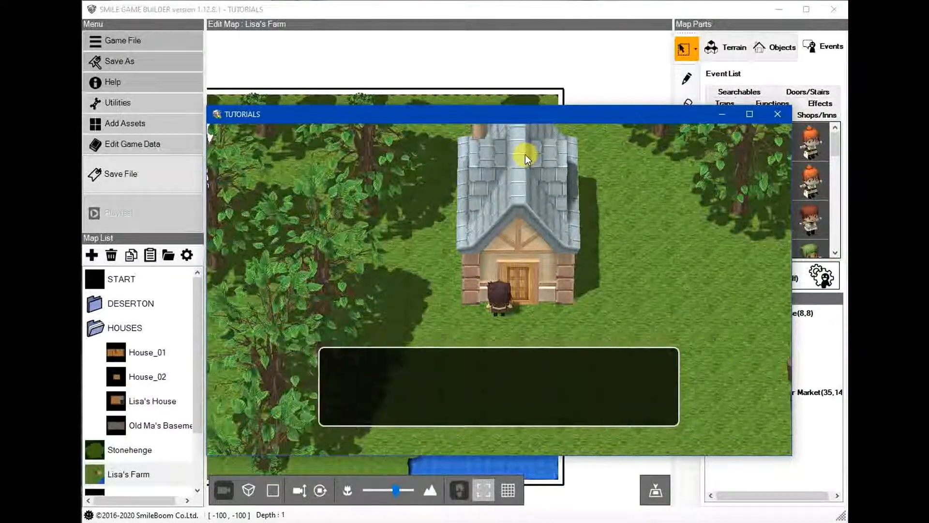
Walk the hero into the fenced field, talk to Lisa in the wheat, and go through her omelette request until it closes.
{"action": "key", "text": "Down"}
{"action": "key", "text": "Right"}
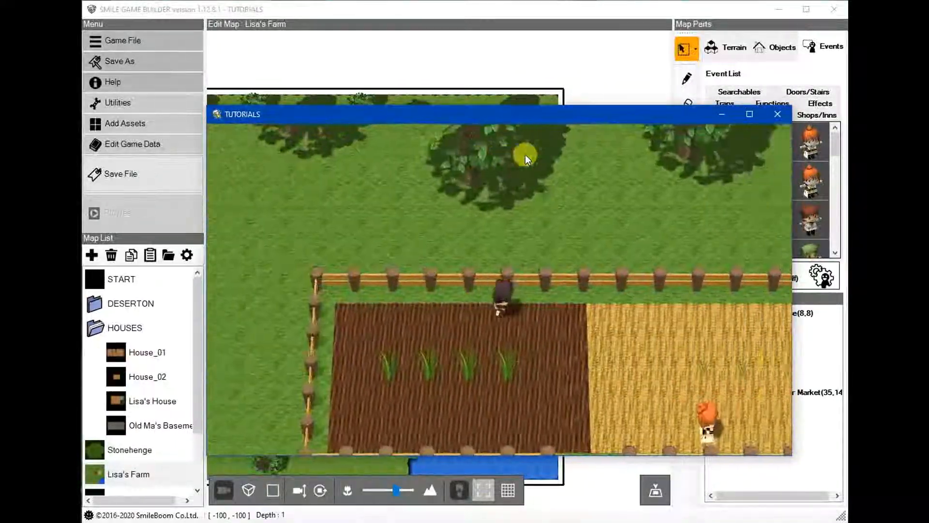
{"action": "key", "text": "Down"}
{"action": "key", "text": "Right"}
{"action": "key", "text": "Down"}
{"action": "key", "text": "Left"}
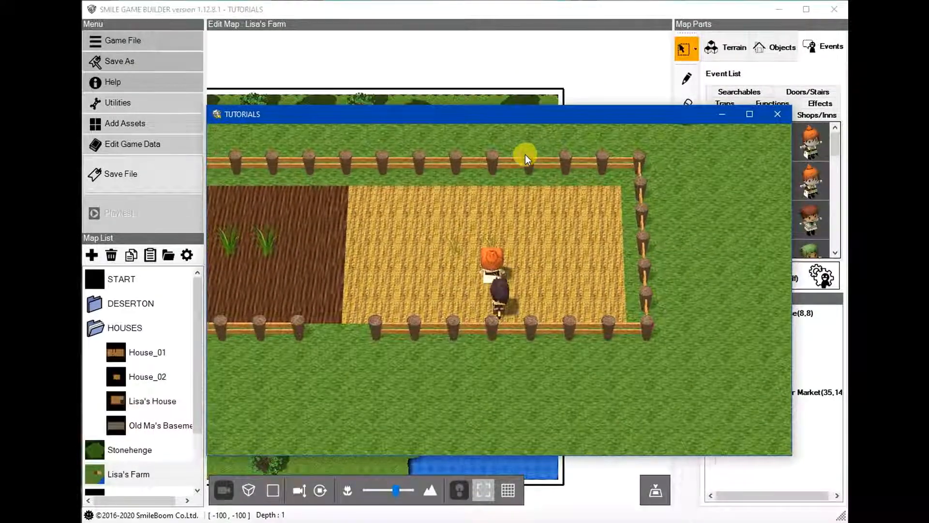
{"action": "key", "text": "Up"}
{"action": "key", "text": "Right"}
{"action": "key", "text": "Return"}
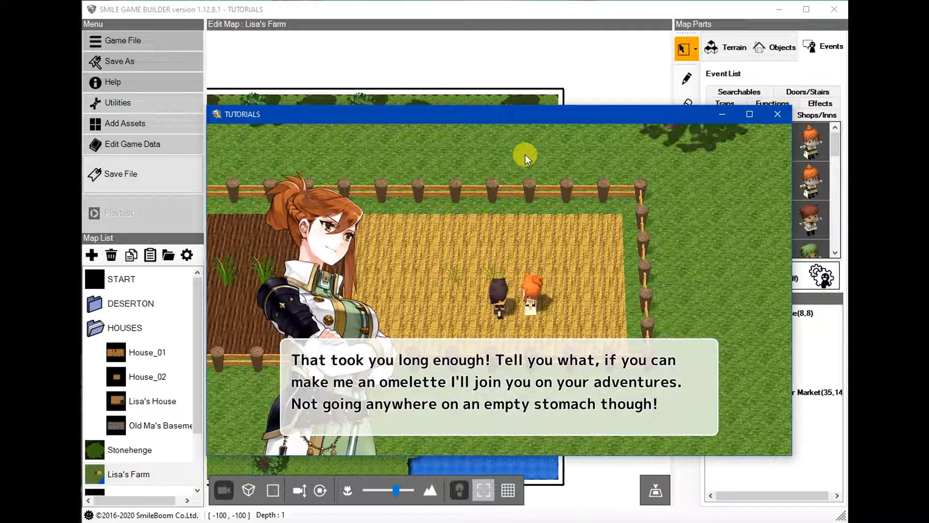
{"action": "key", "text": "Return"}
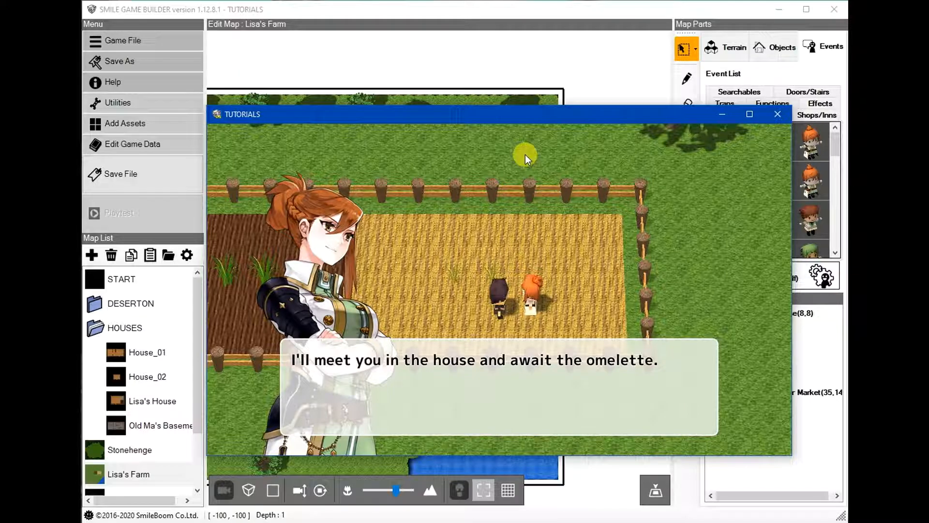
{"action": "key", "text": "Return"}
Take the hero from the field into Lisa's house and talk to Lisa at the table until her message is dismissed.
{"action": "key", "text": "Left"}
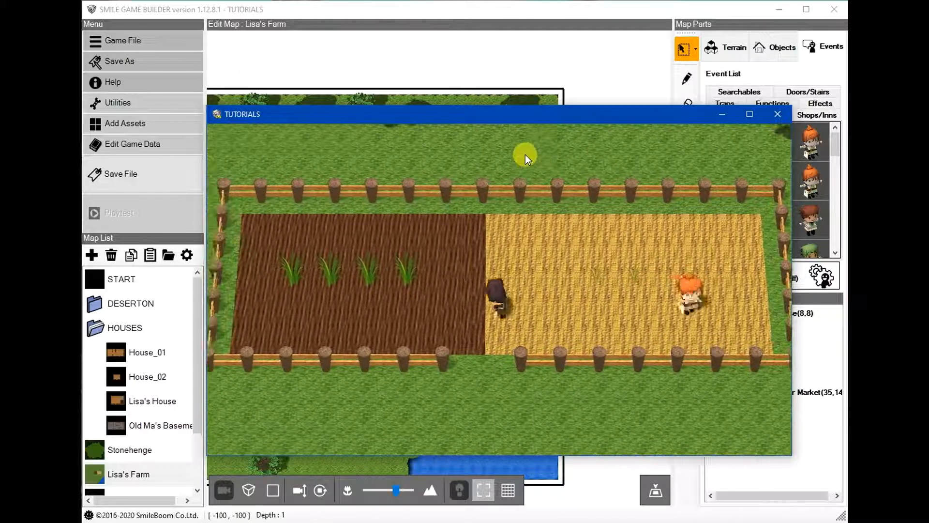
{"action": "key", "text": "Up"}
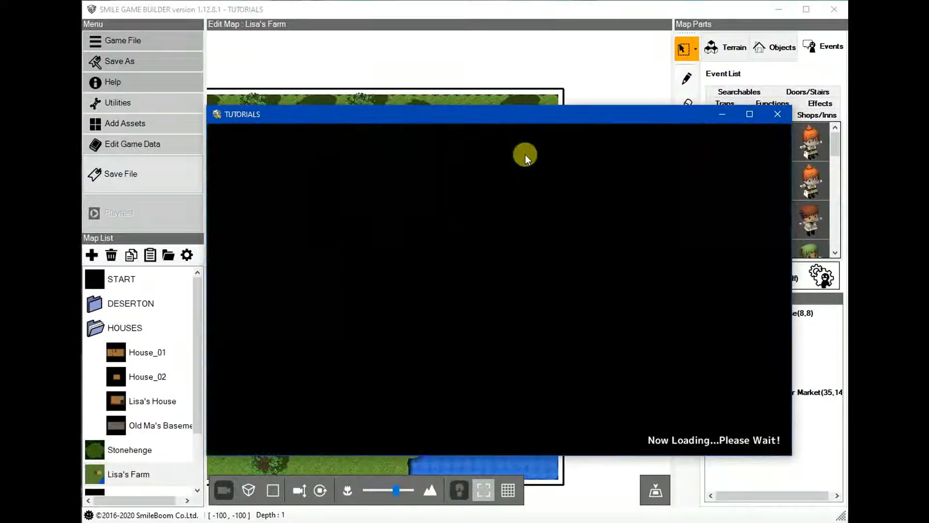
{"action": "key", "text": "Up"}
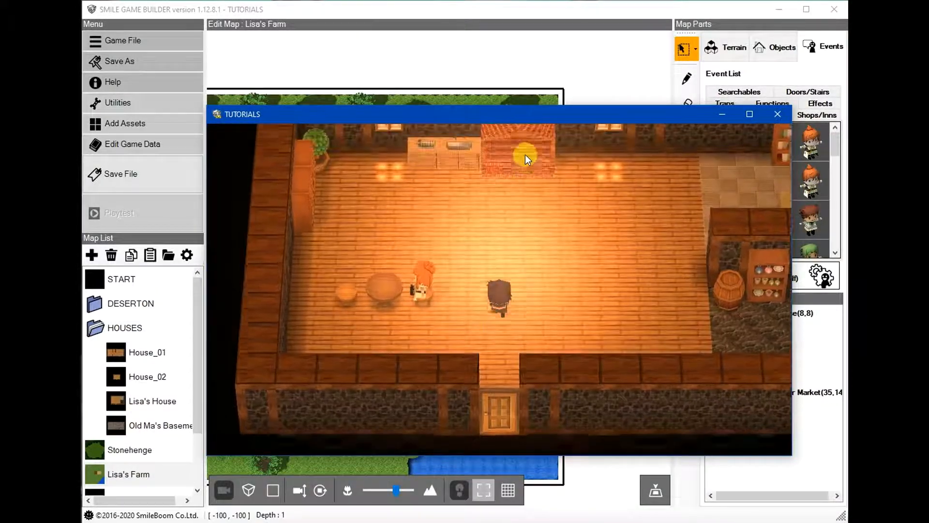
{"action": "key", "text": "Down"}
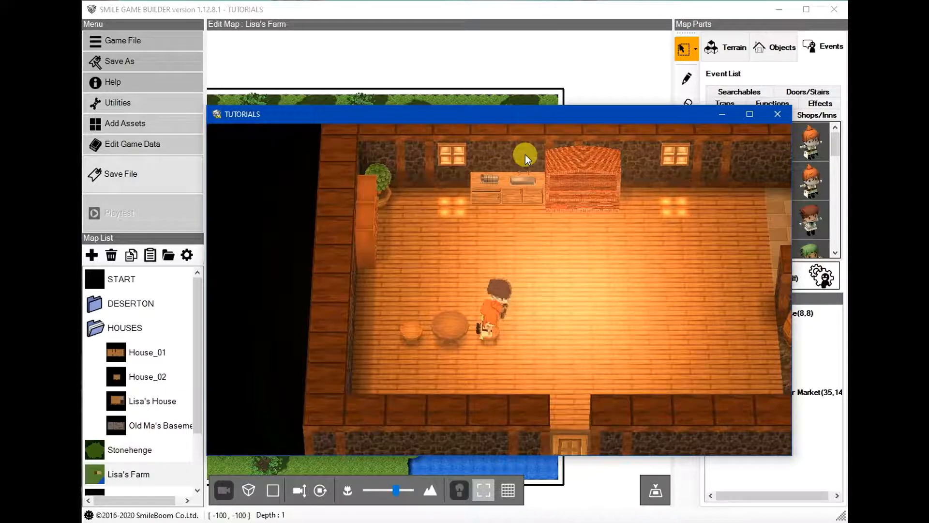
{"action": "key", "text": "Return"}
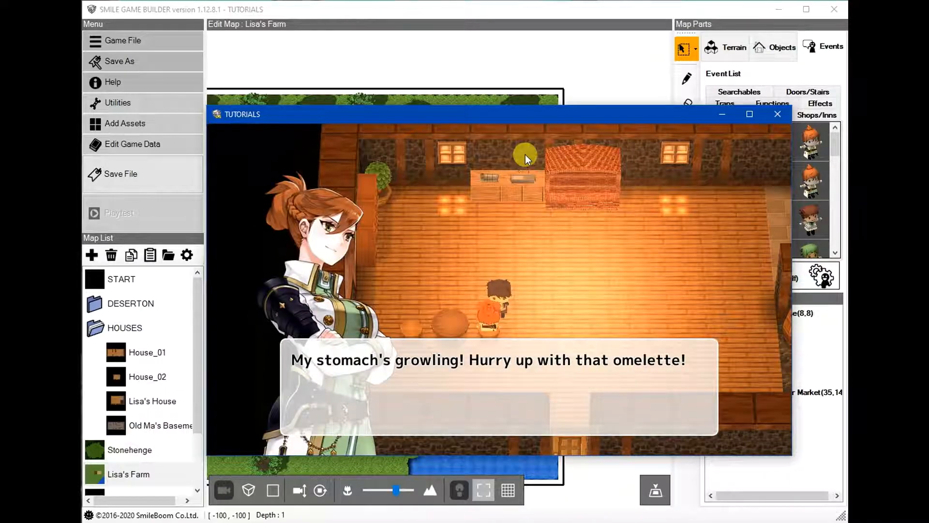
{"action": "key", "text": "Return"}
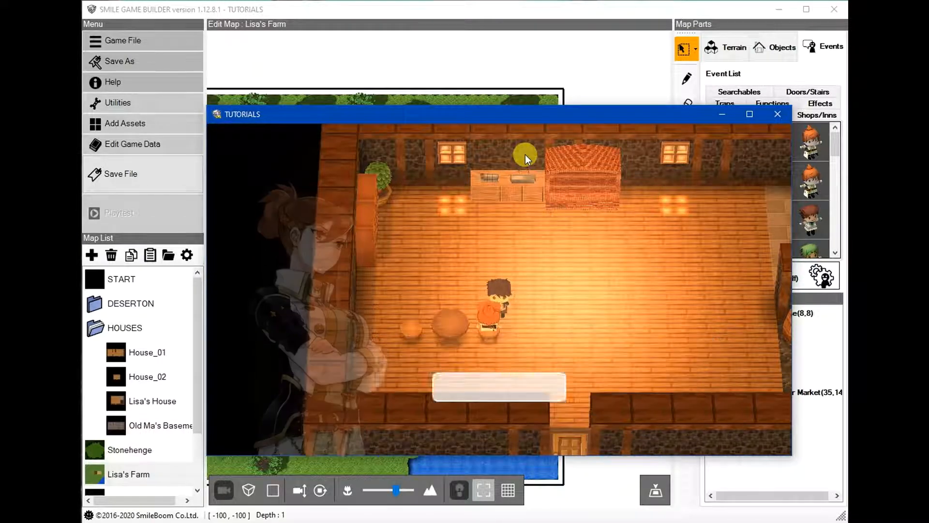
Cook the omelette at the brick range and bring it to Lisa at the table, going through all the messages.
{"action": "key", "text": "Up"}
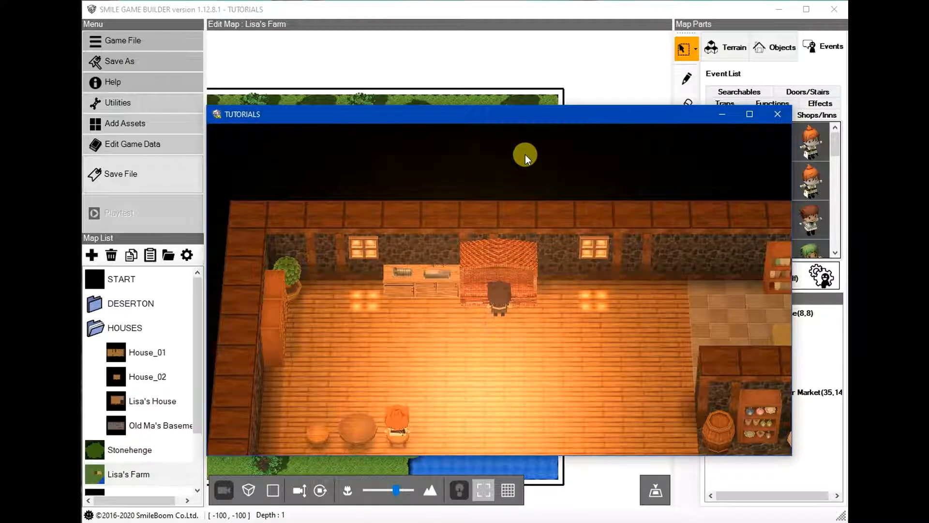
{"action": "key", "text": "Down"}
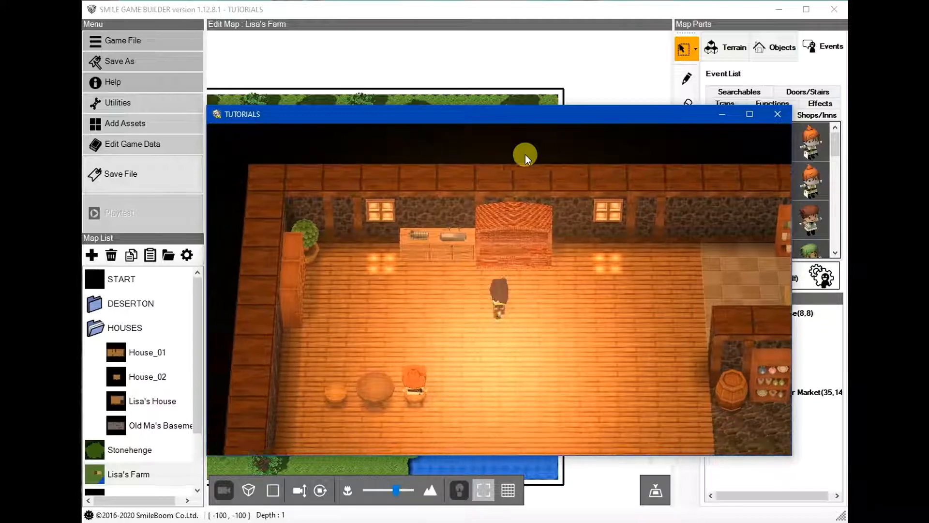
{"action": "key", "text": "Down"}
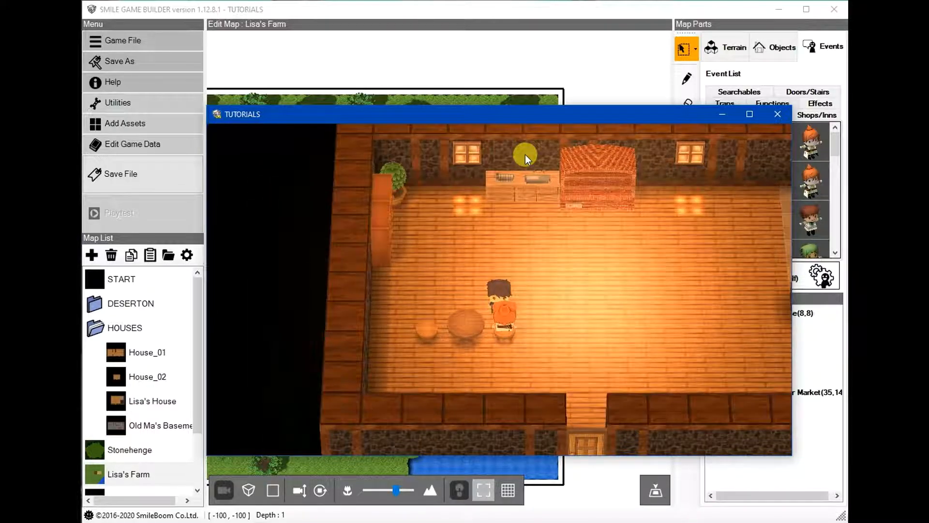
{"action": "key", "text": "Return"}
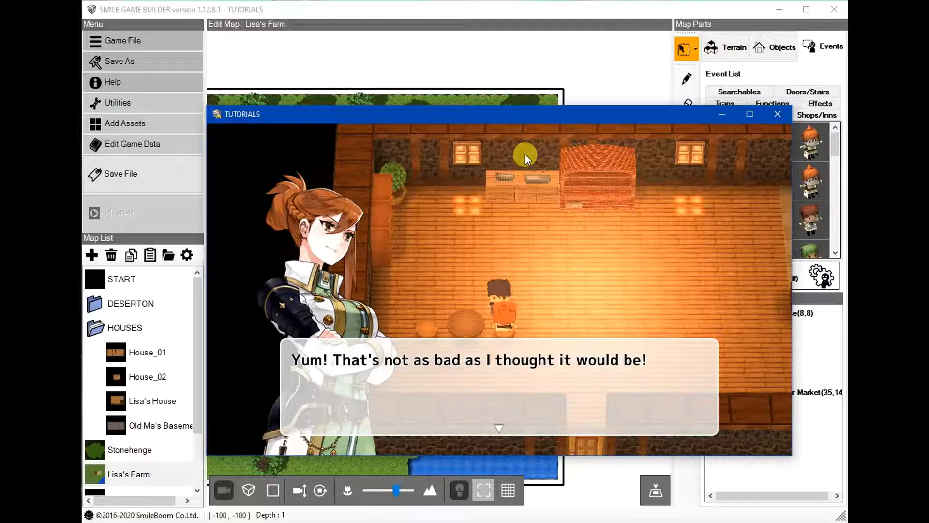
{"action": "key", "text": "Return"}
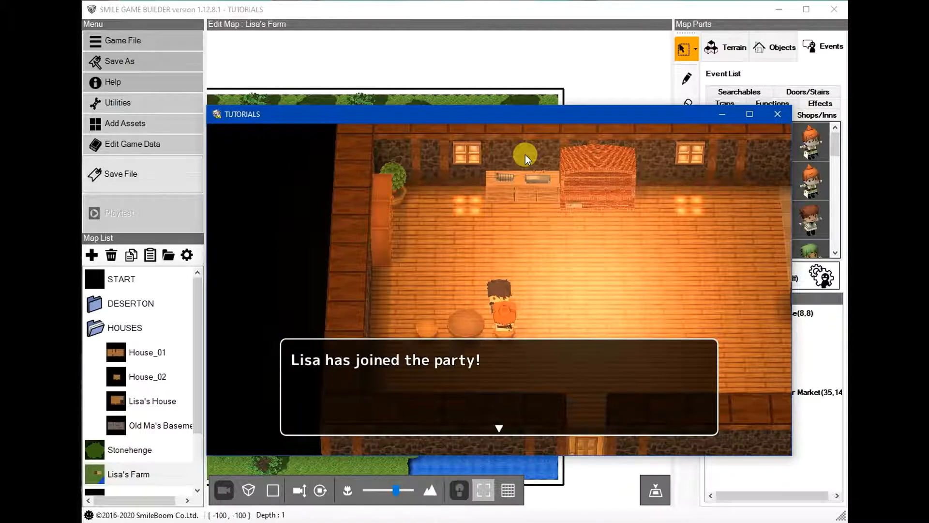
{"action": "key", "text": "Return"}
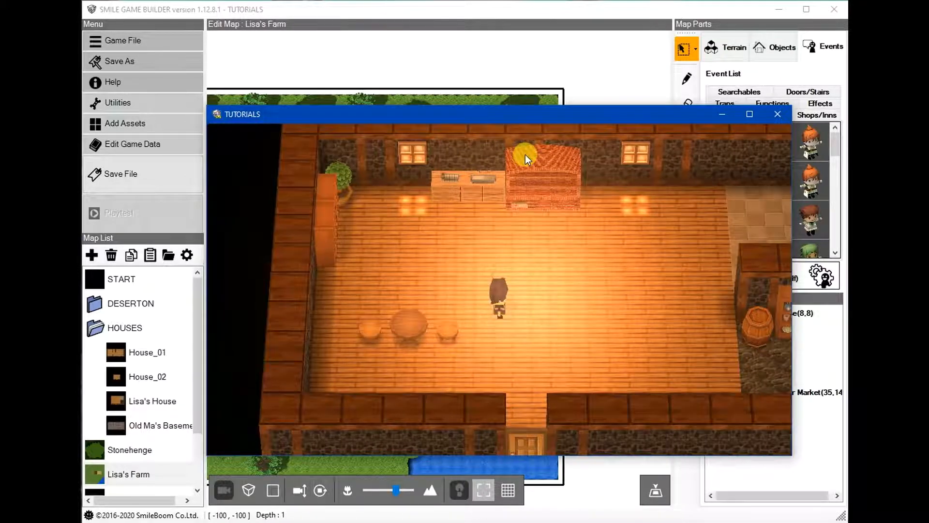
Check the party members and their stats in the in-game menu, and return to the game.
{"action": "key", "text": "Escape"}
{"action": "key", "text": "Down"}
{"action": "key", "text": "Down"}
{"action": "key", "text": "Down"}
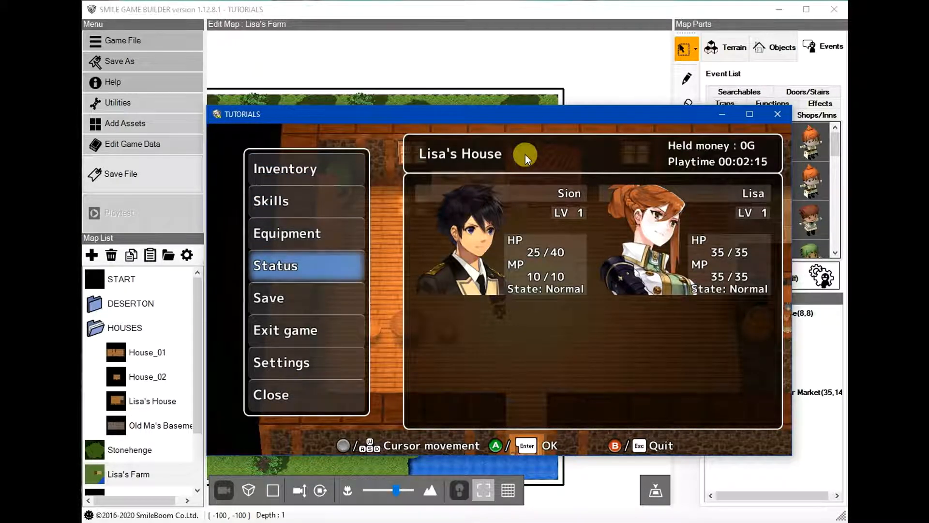
{"action": "key", "text": "Up"}
{"action": "key", "text": "Up"}
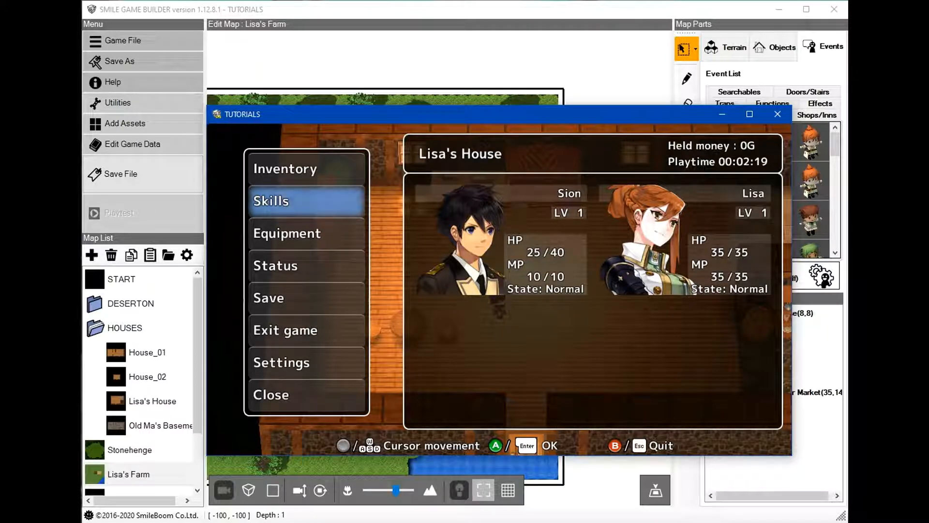
{"action": "key", "text": "Escape"}
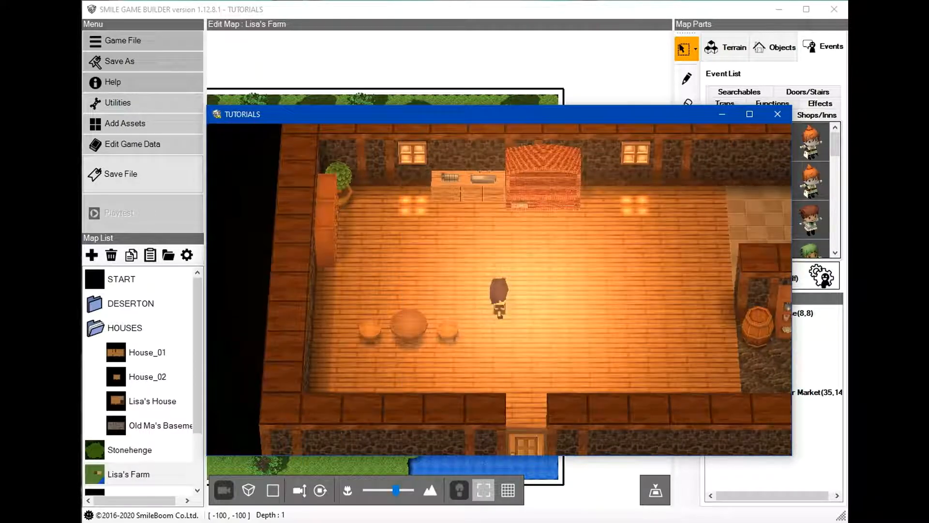